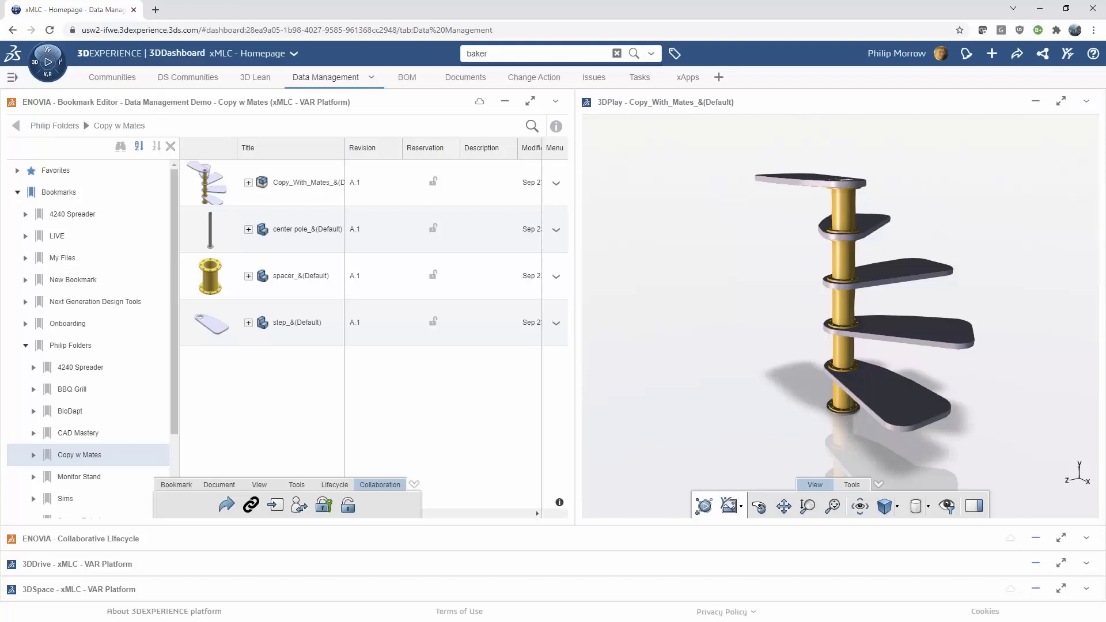
- Search the platform for "baker"
mouse_move(719, 234)
middle_down()
mouse_move(759, 261)
mouse_move(718, 235)
middle_up()
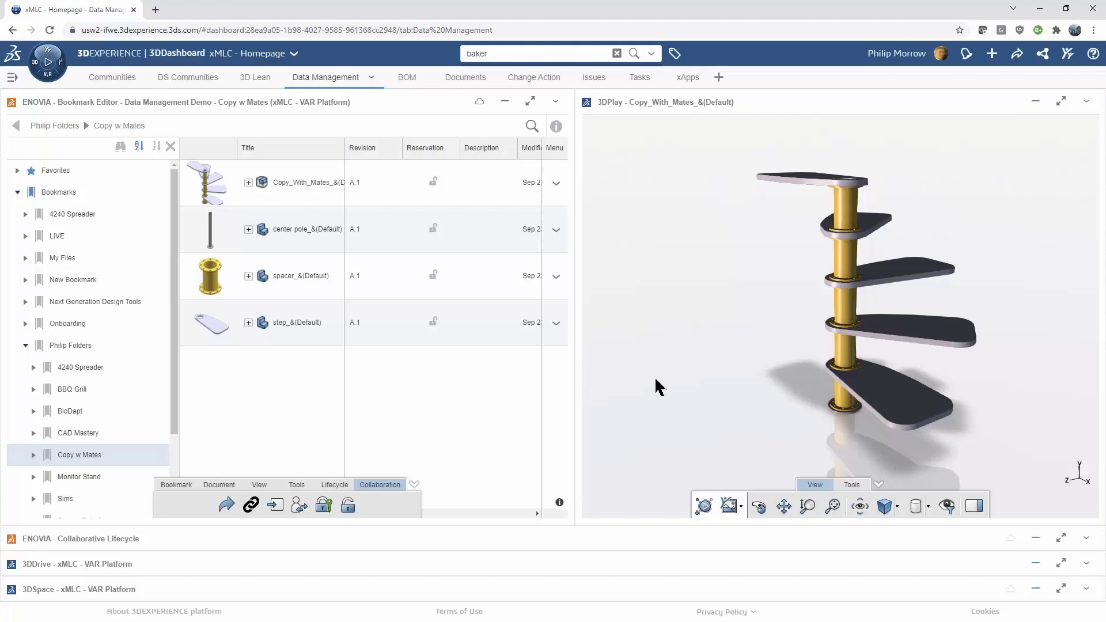
click(616, 54)
click(502, 53)
click(499, 54)
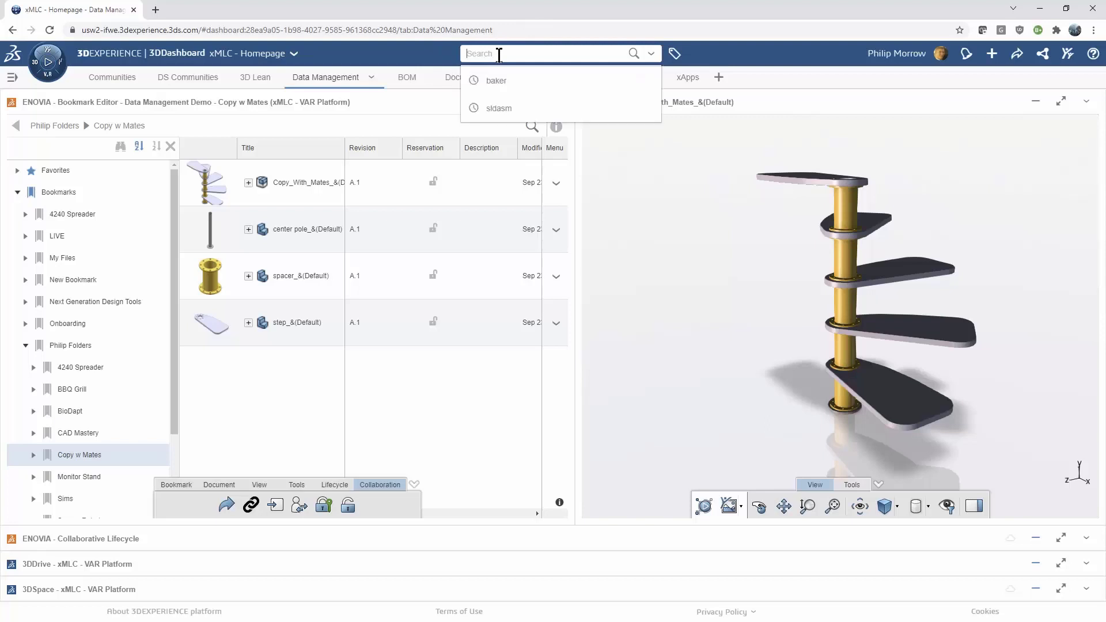
text(baker)
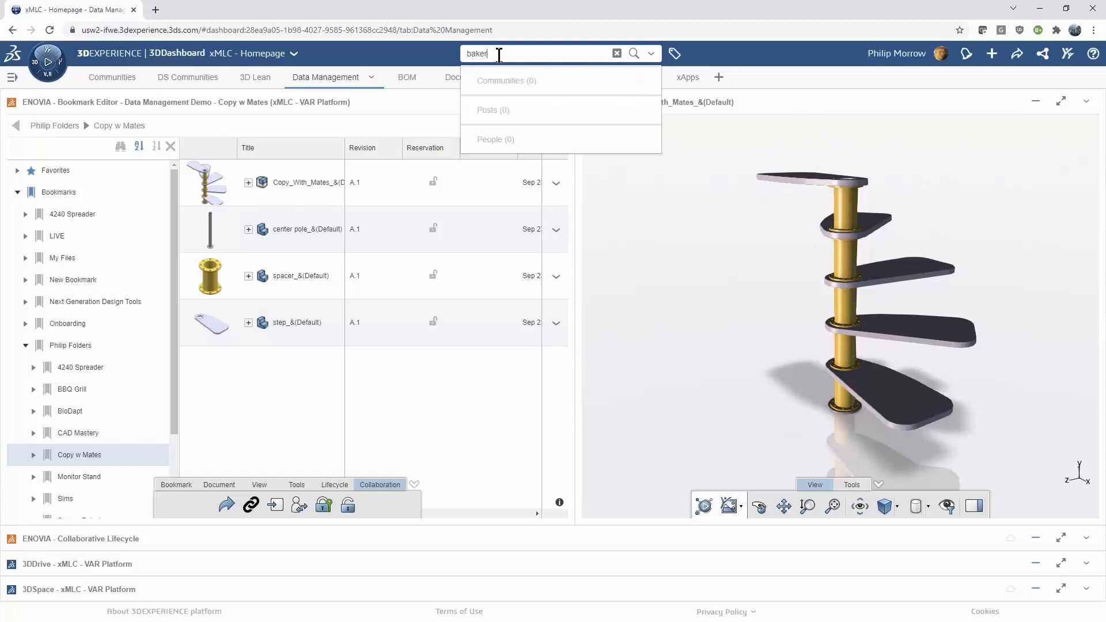
key(Return)
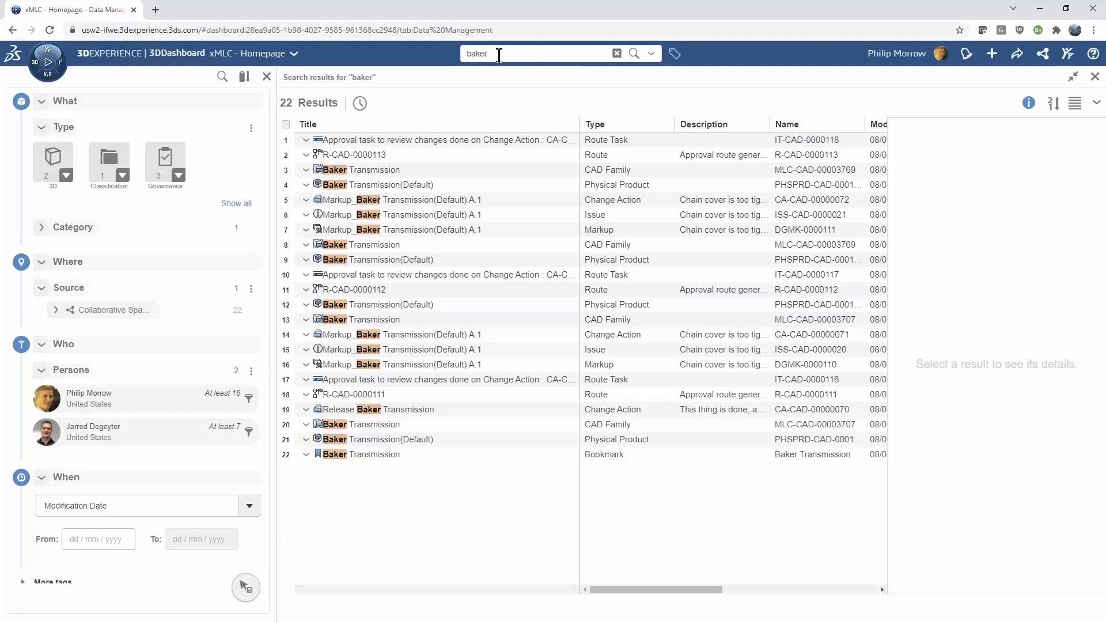
- Preview the search results in the tile layouts, including large tiles with text, and return to the list view
mouse_move(1075, 104)
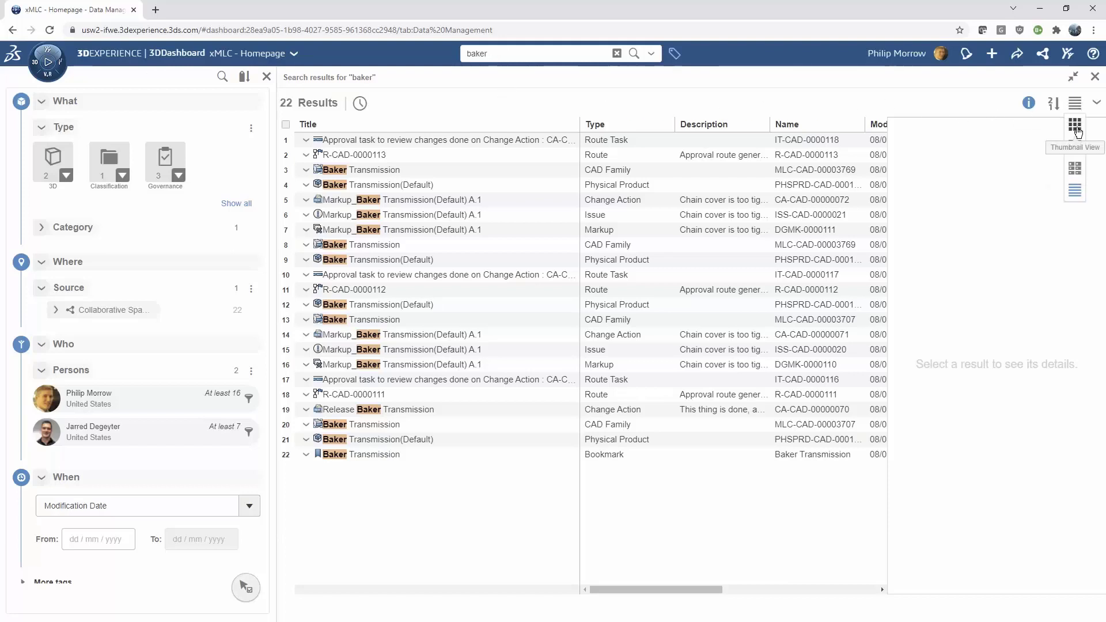
click(1075, 168)
mouse_move(1076, 112)
click(1075, 144)
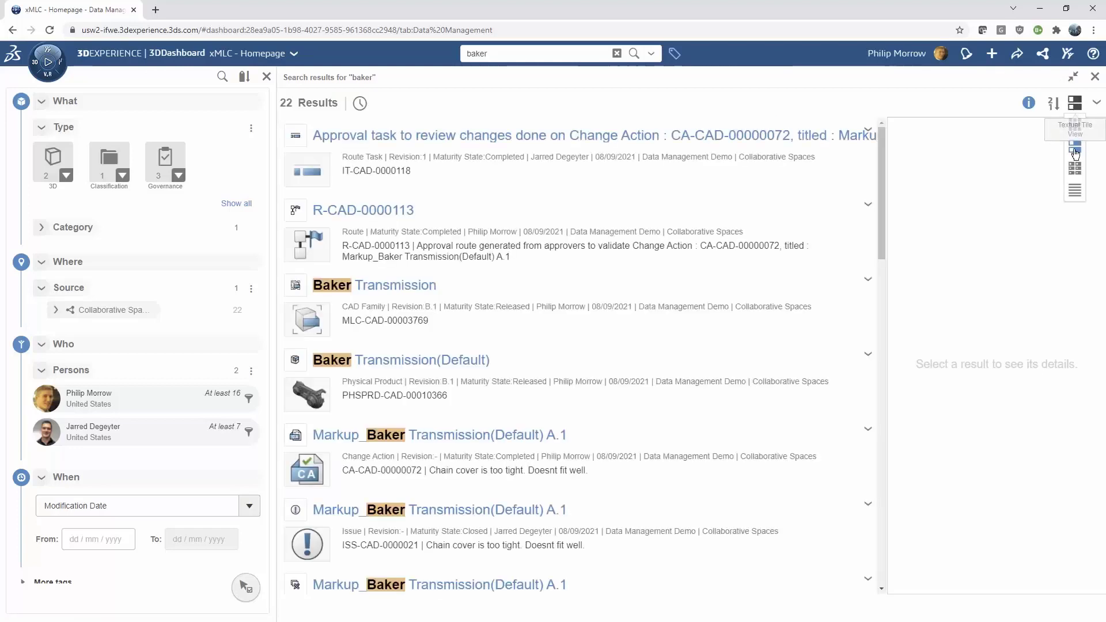
click(1074, 193)
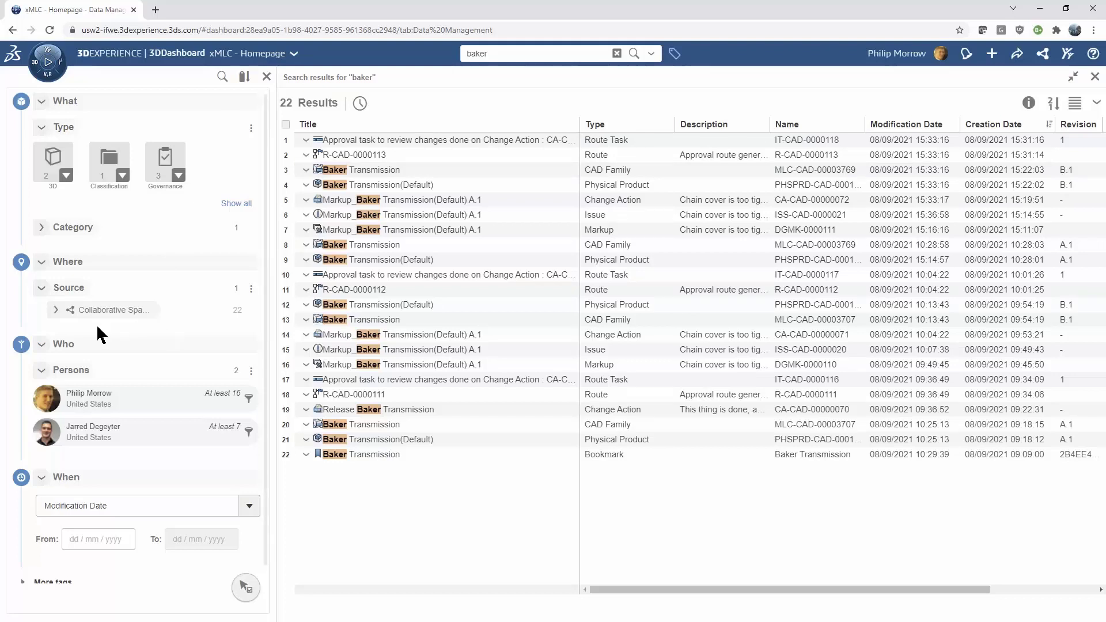
- Try filtering the search results by the Data Management Demo collaborative space and remove that filter again
click(56, 311)
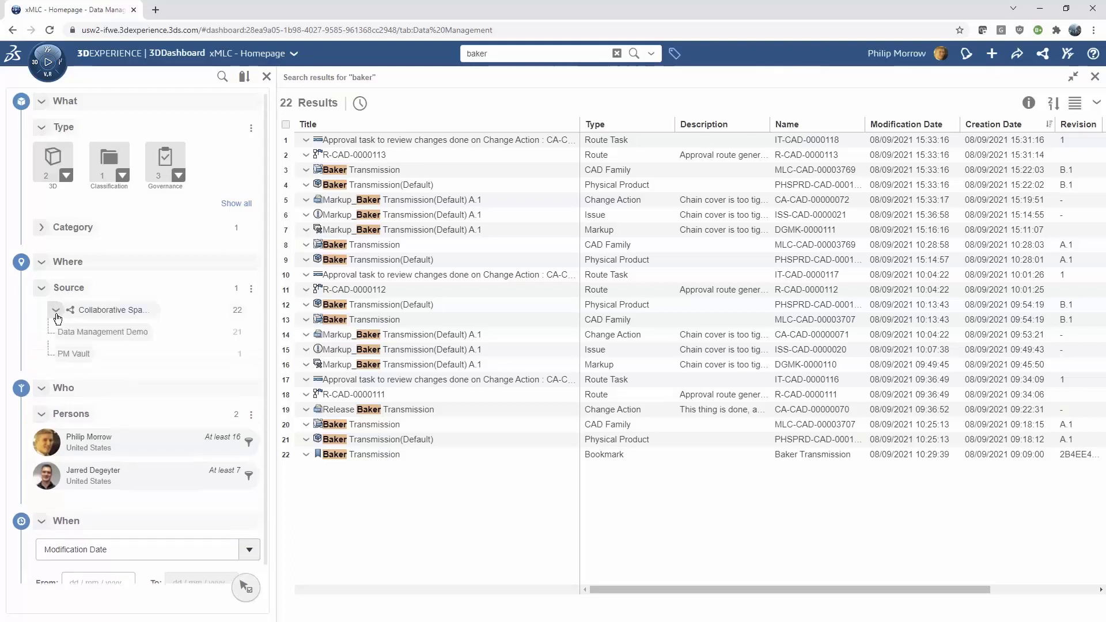
click(92, 332)
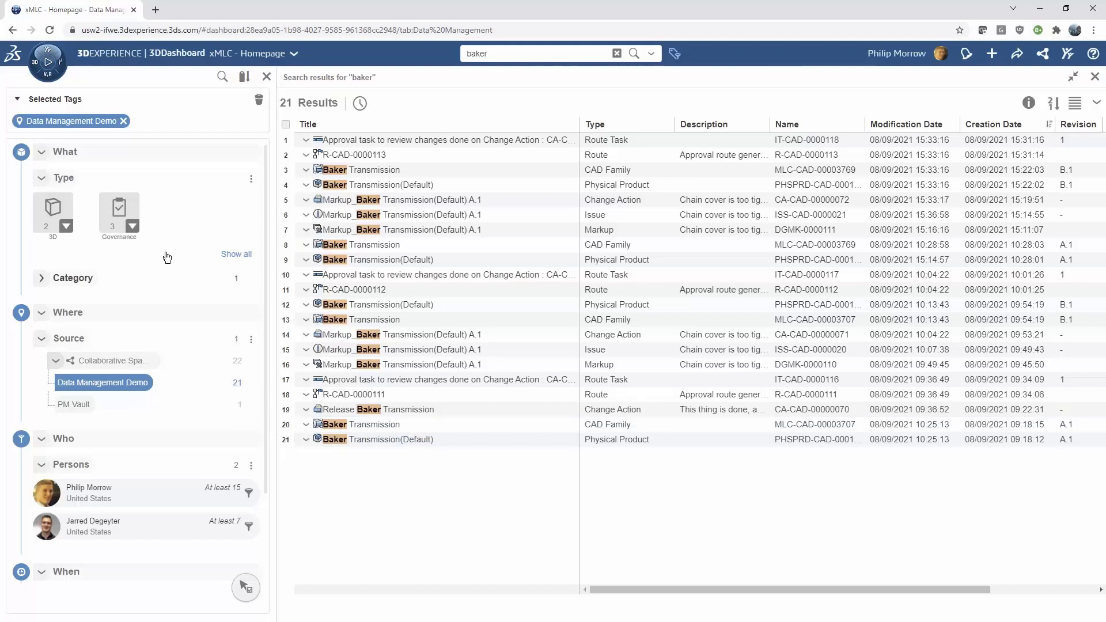
click(124, 121)
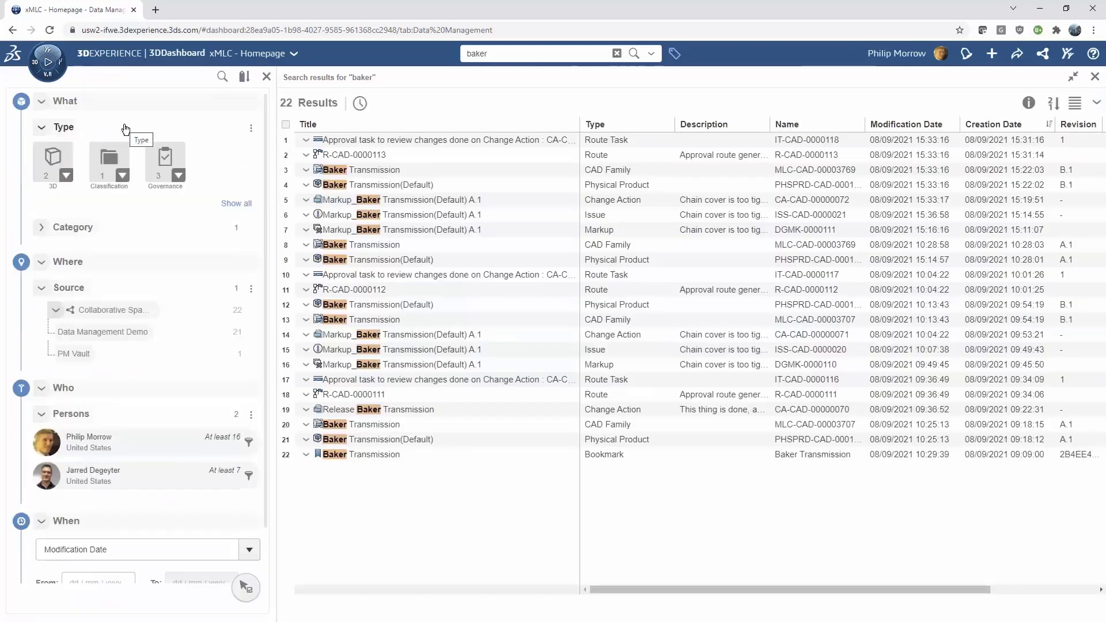
- Filter the search results by each of the two listed people, keeping only the first listed person's filter
click(222, 77)
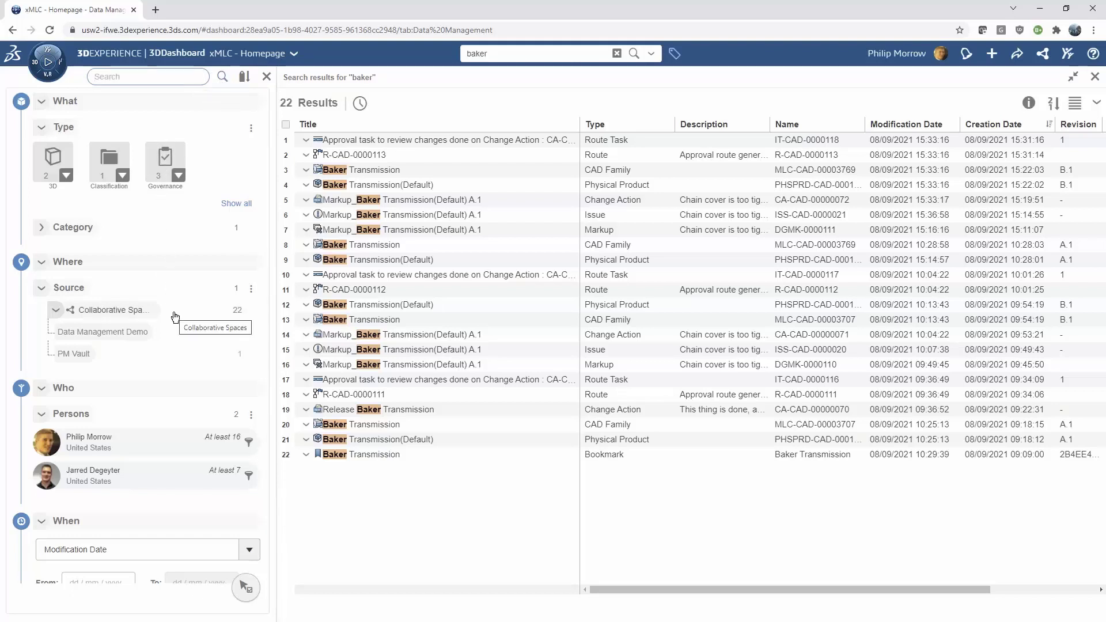
scroll(175, 318, down, 1)
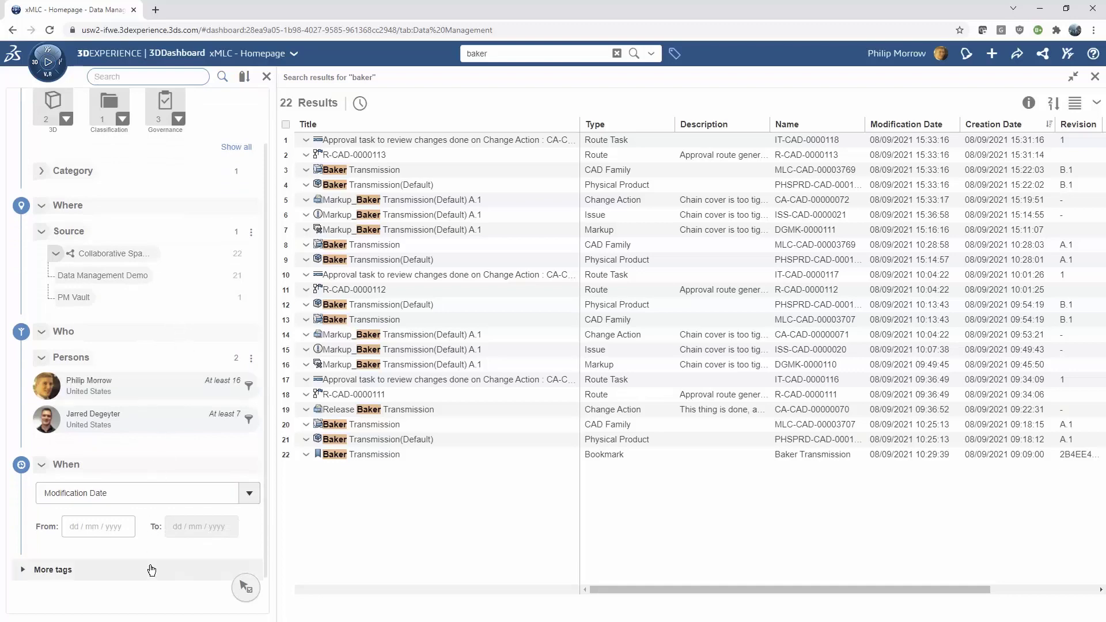
click(144, 424)
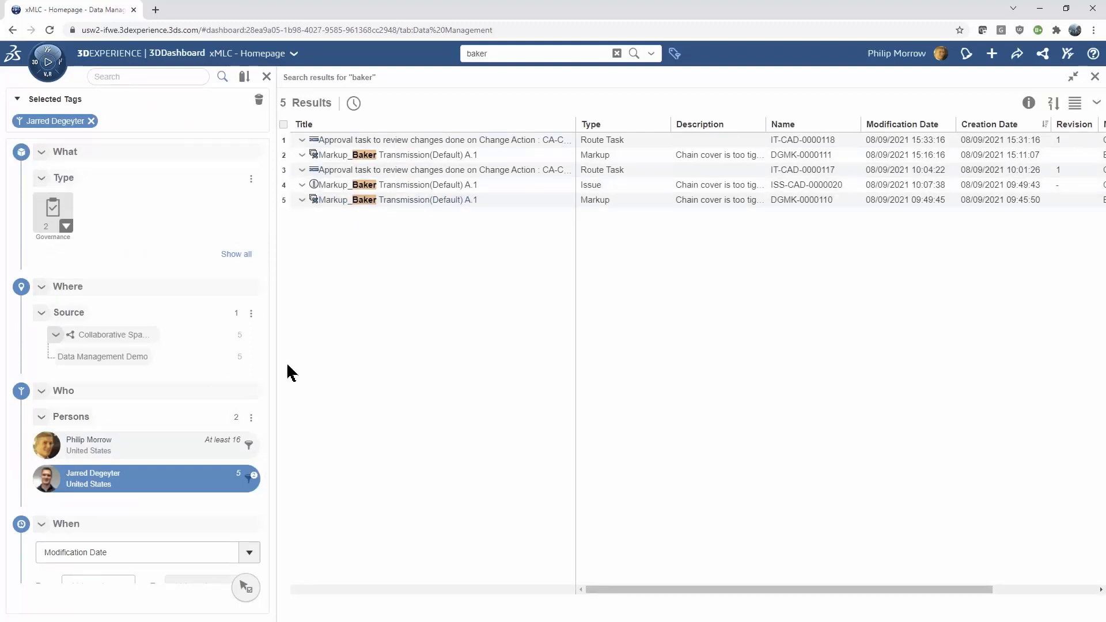
click(162, 448)
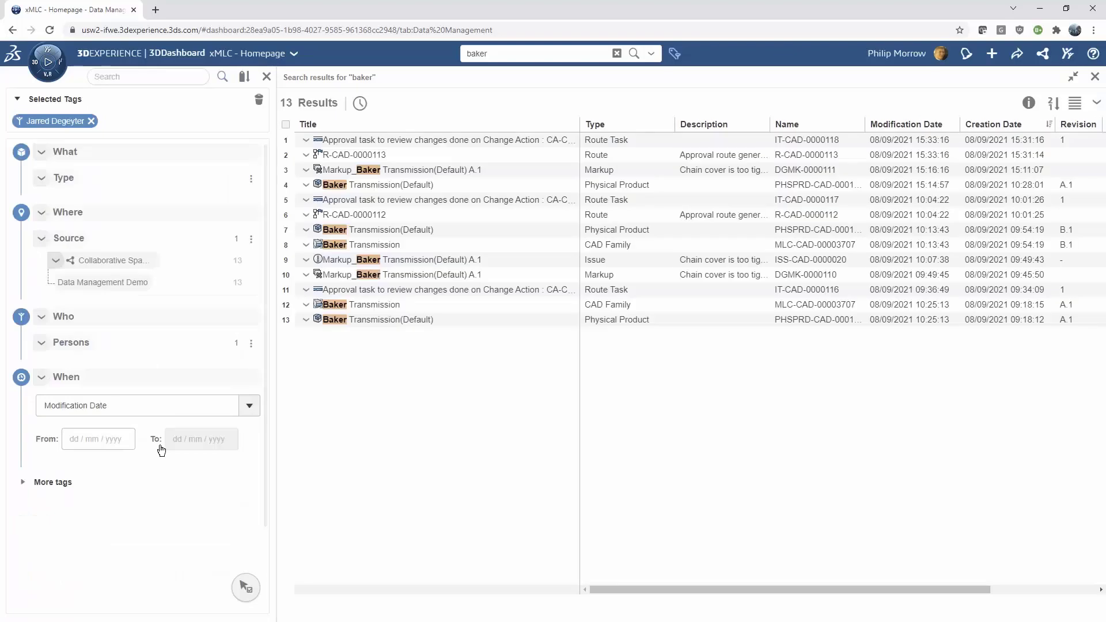
click(91, 121)
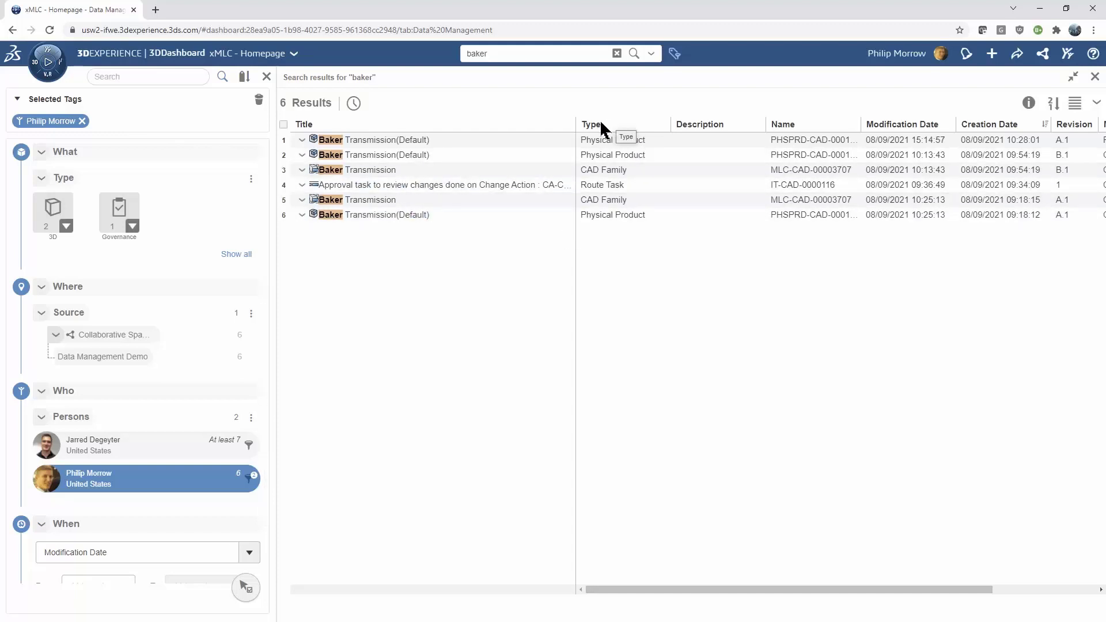
- Select the first Baker Transmission(Default) result and inspect the Product tag under its 3D type
click(506, 139)
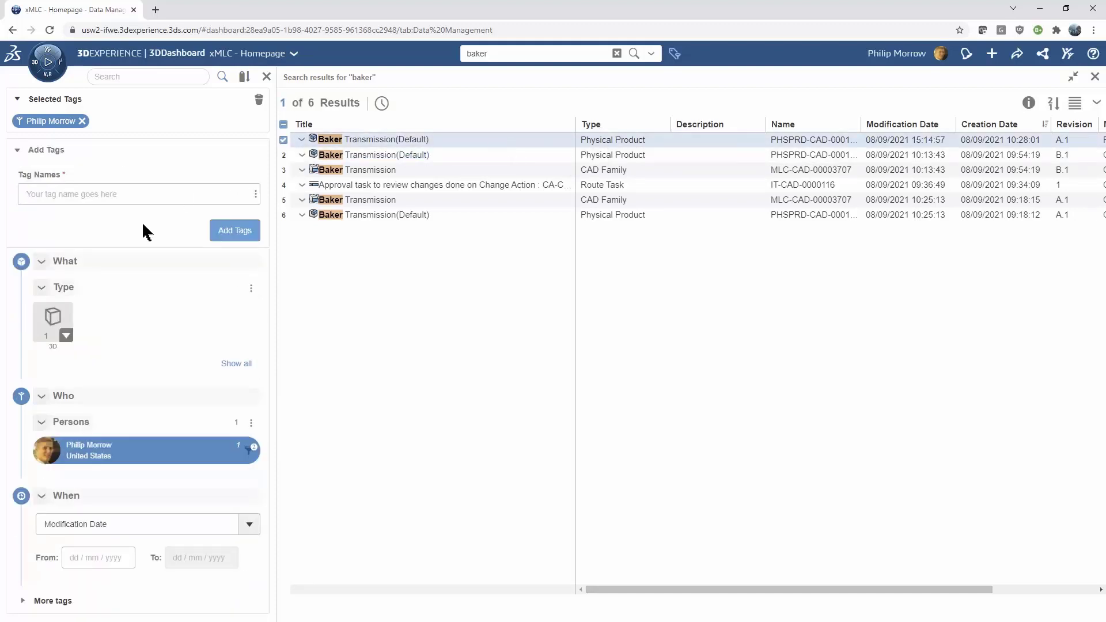
click(60, 326)
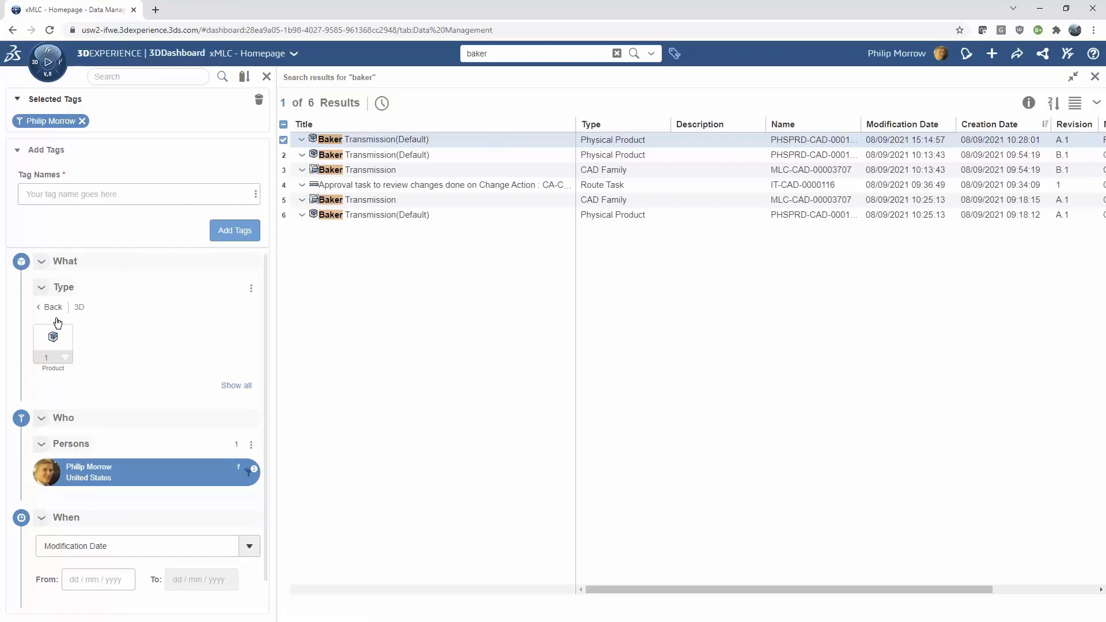
click(53, 342)
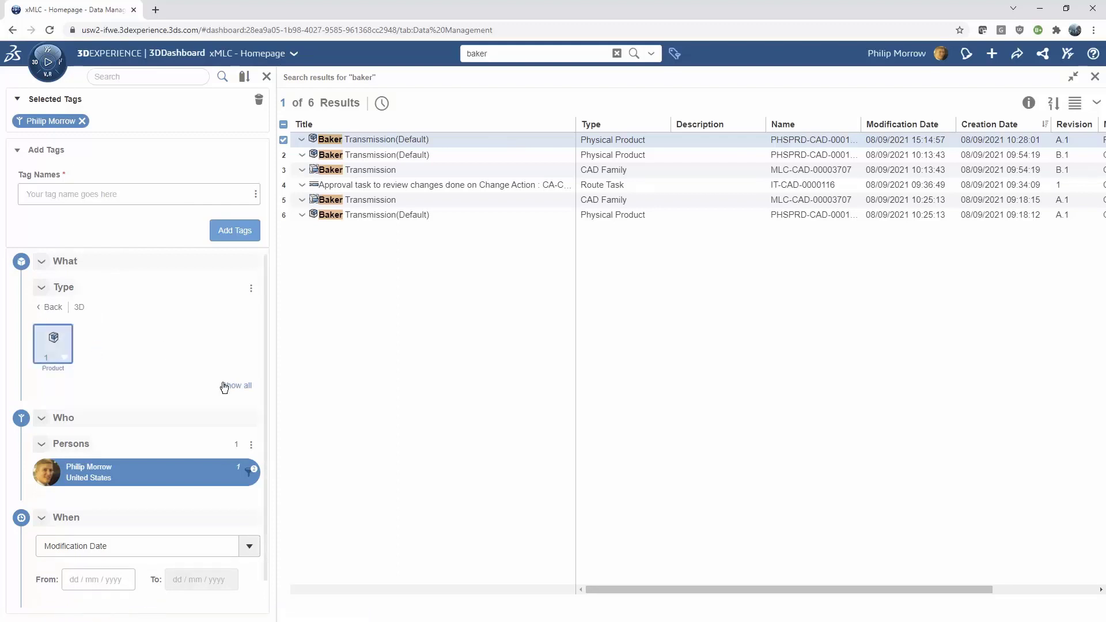
click(61, 310)
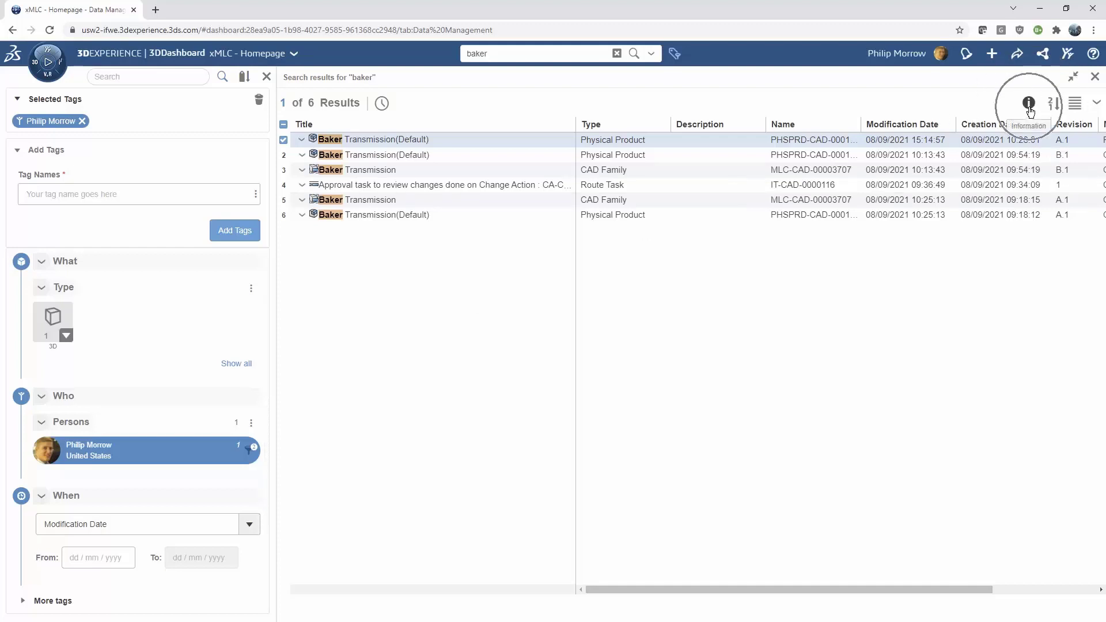
- Check the selected transmission's Open With options and display its properties in a widened information area
right_click(303, 143)
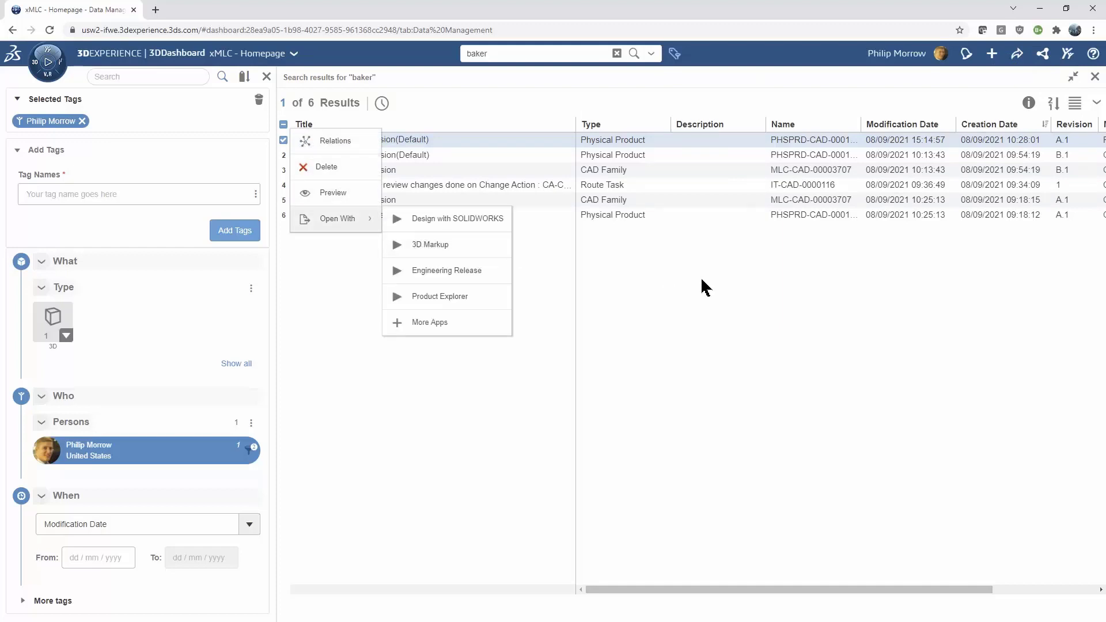
click(1028, 103)
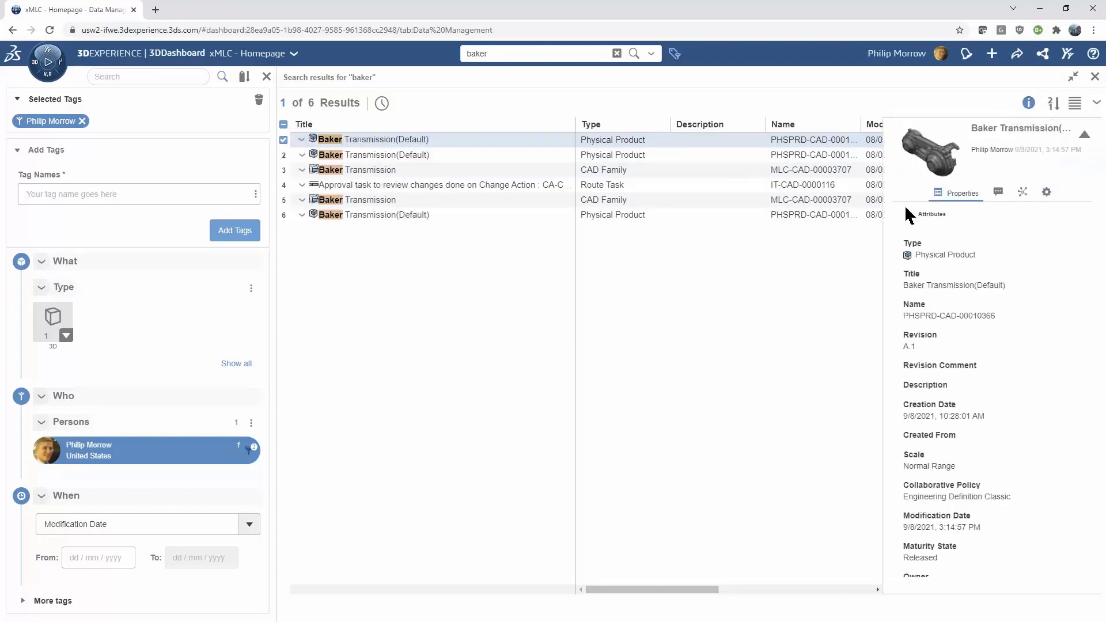
drag(883, 240, 740, 282)
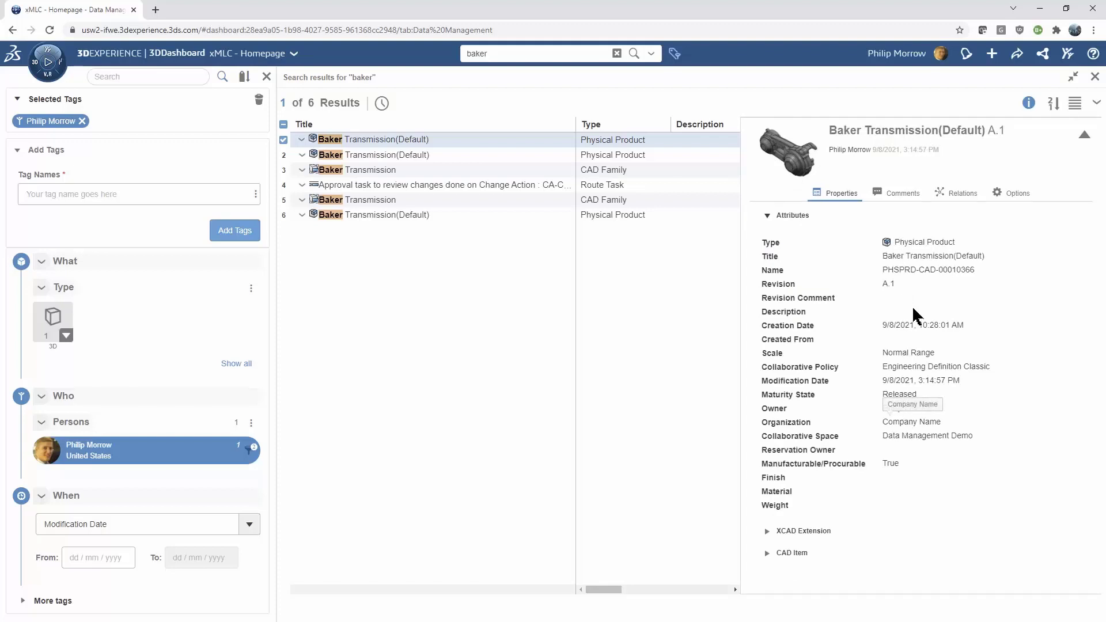
- Examine the Children and Members of entries in the selected transmission's relations, collapsing each group after viewing
click(951, 198)
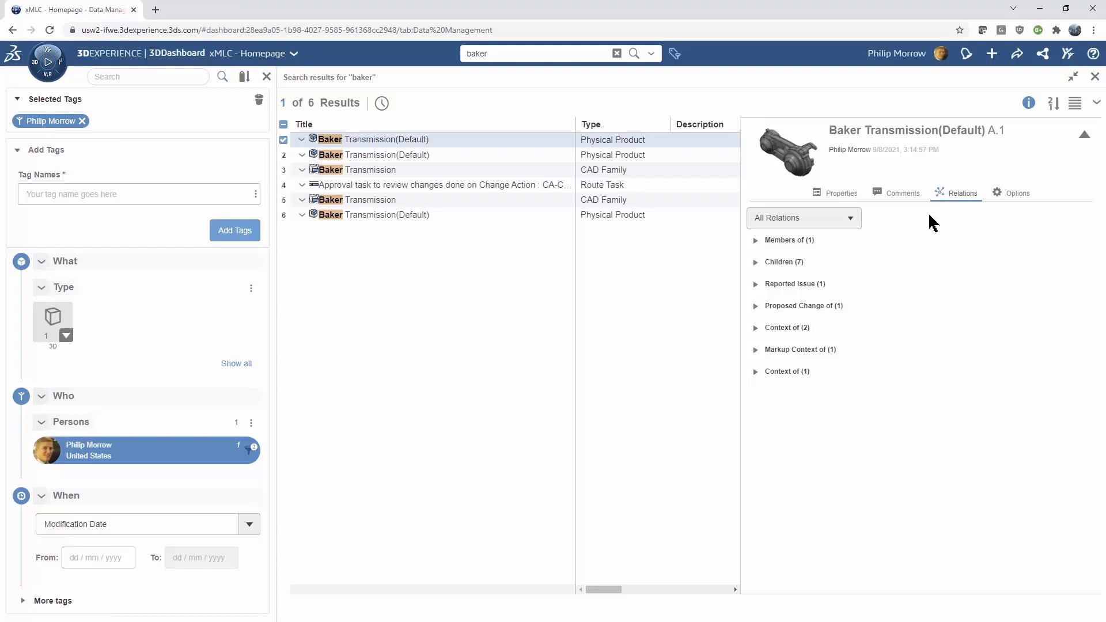
click(756, 263)
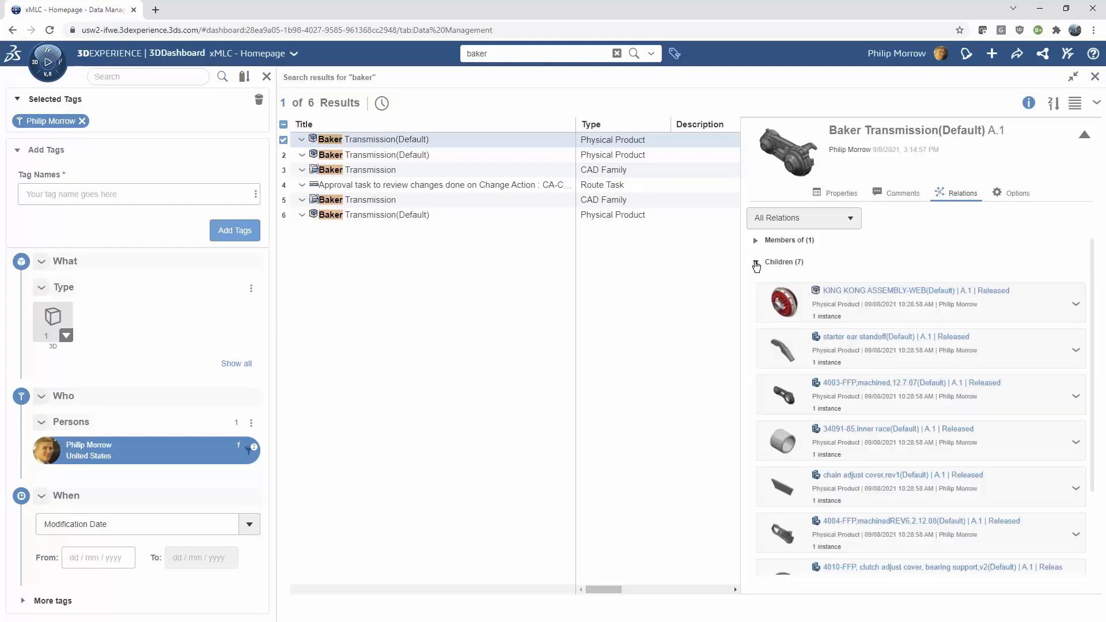
click(756, 263)
click(756, 241)
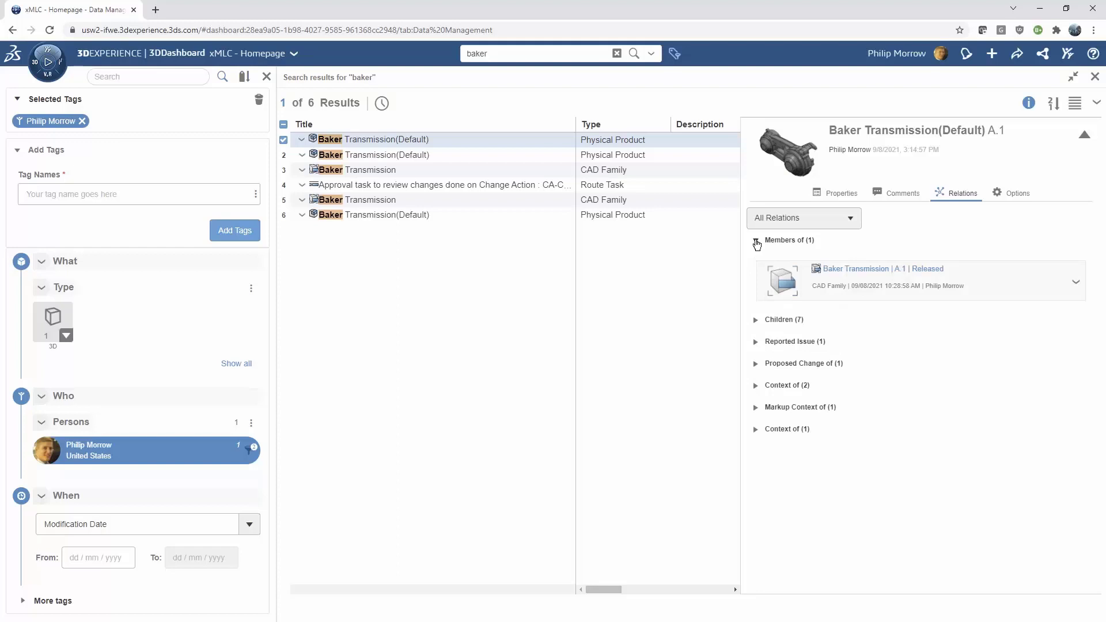
click(756, 241)
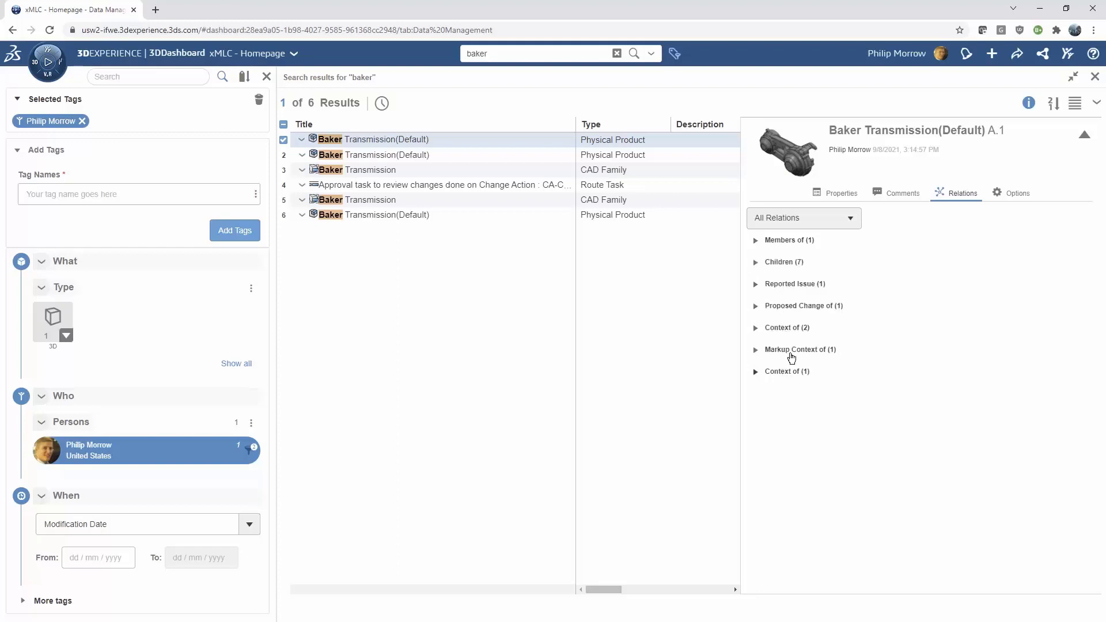
- Limit the transmission's relations to Where Used Relations and expand Markup Context of to examine the related markup
click(844, 228)
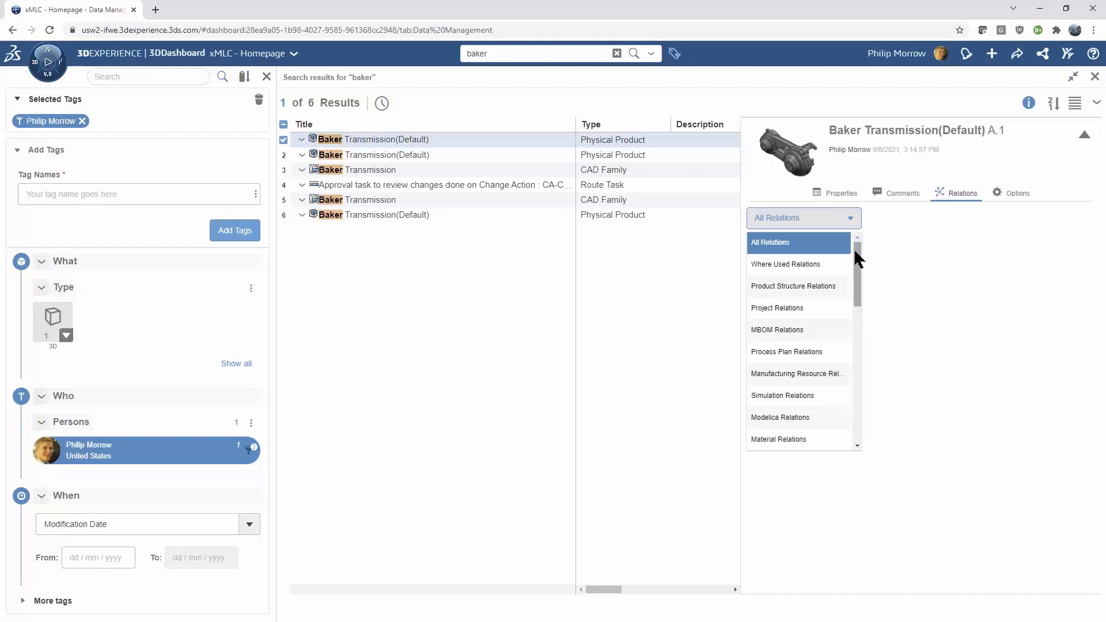
click(839, 263)
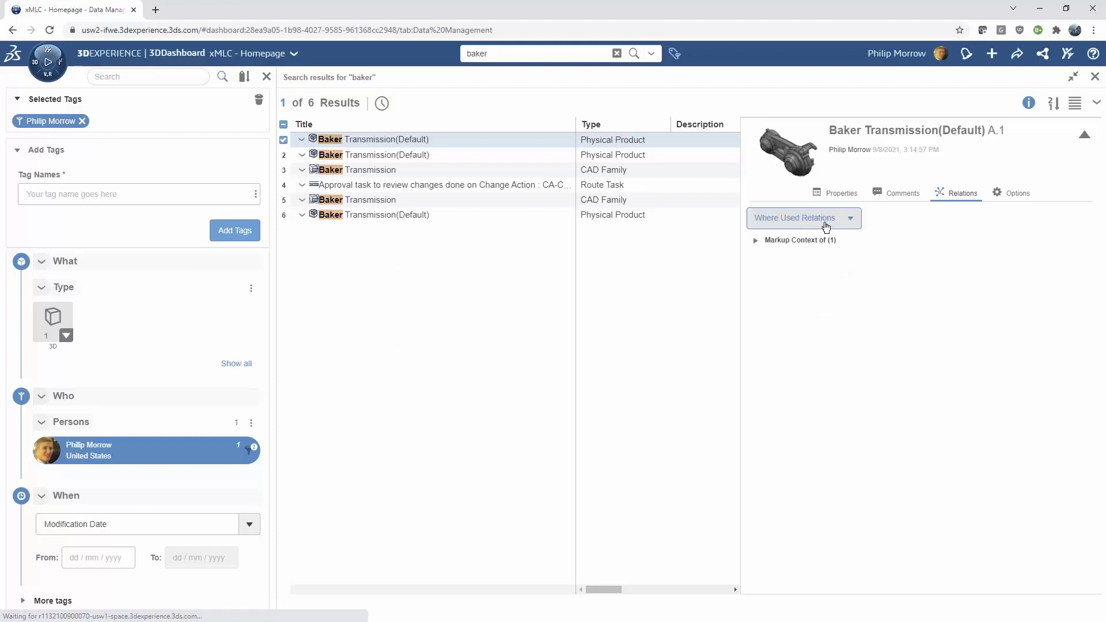
click(759, 246)
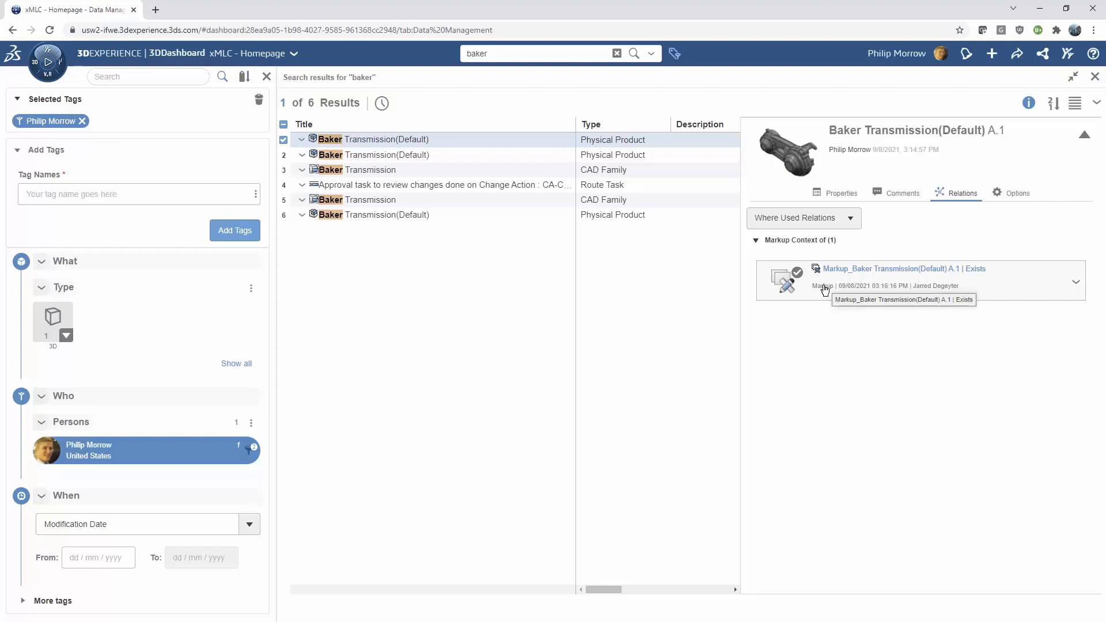
mouse_move(824, 290)
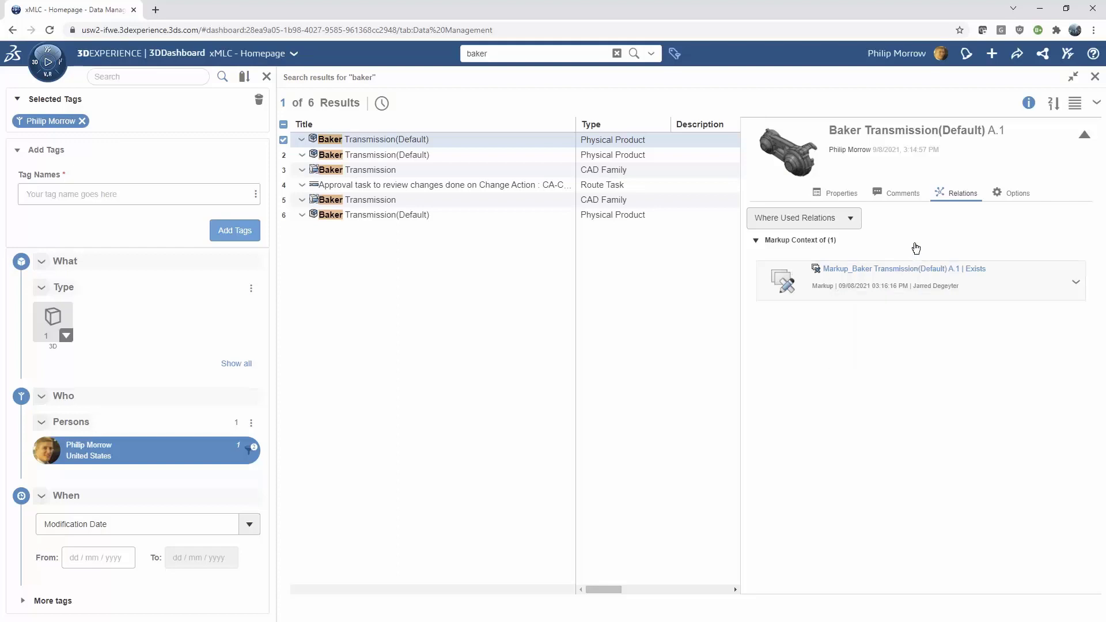
click(858, 224)
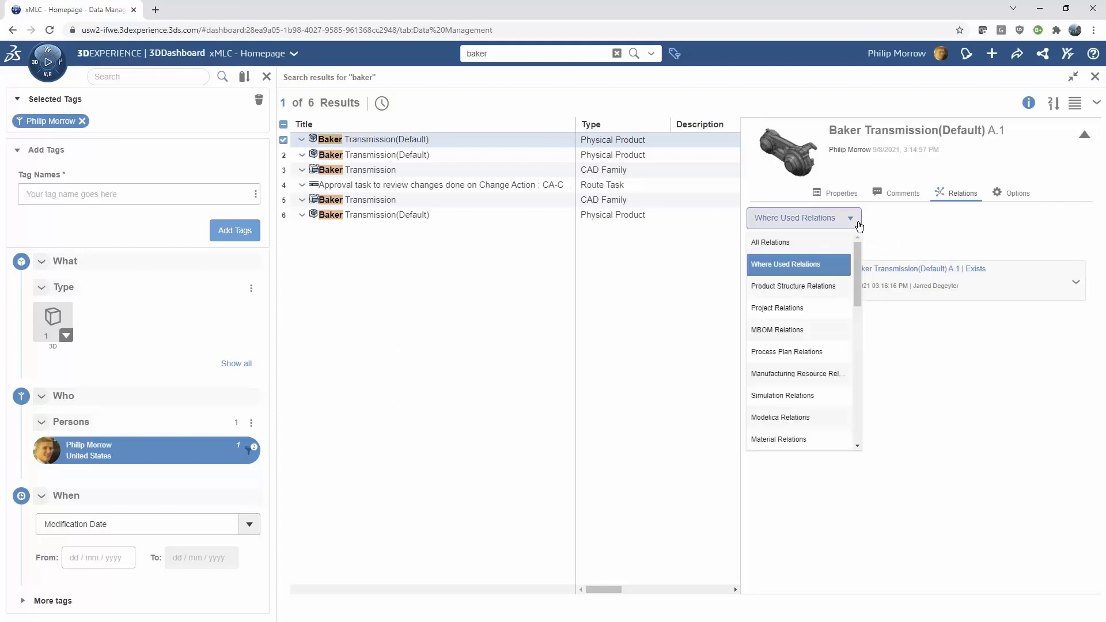
click(897, 223)
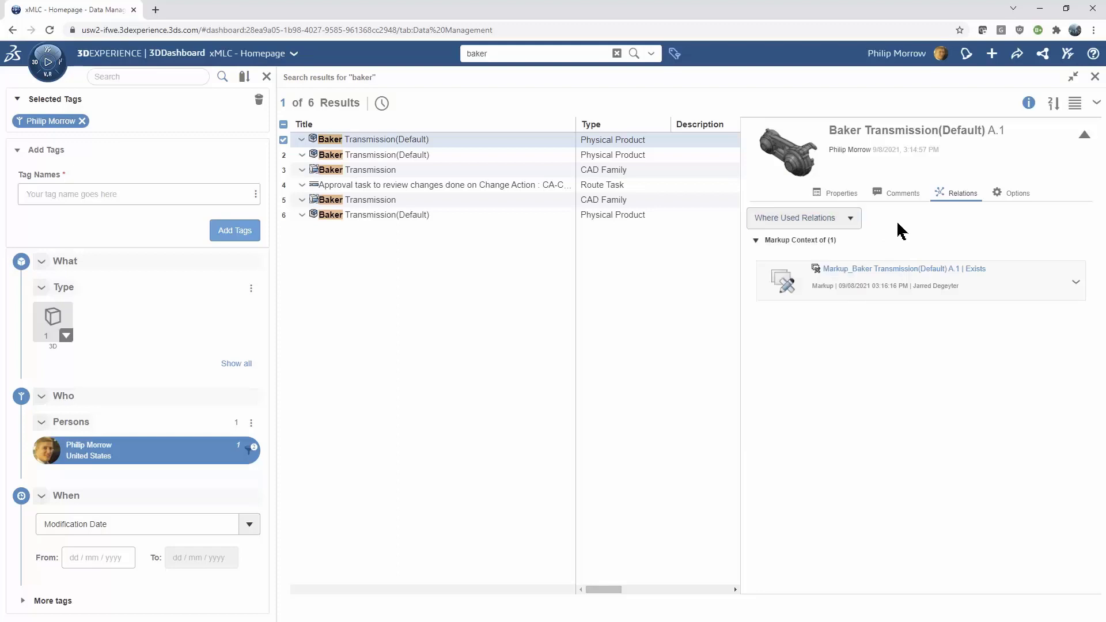
- Add the first Baker Transmission(Default) result to the Copy w Mates bookmark and open the xApps dashboard page
click(1029, 103)
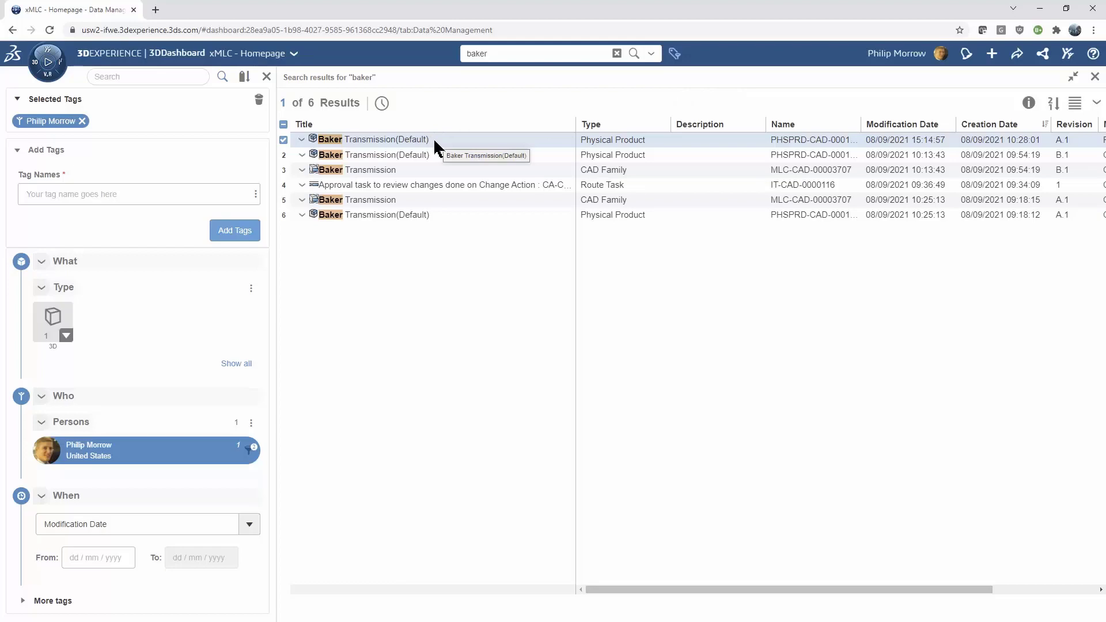
drag(433, 137, 294, 382)
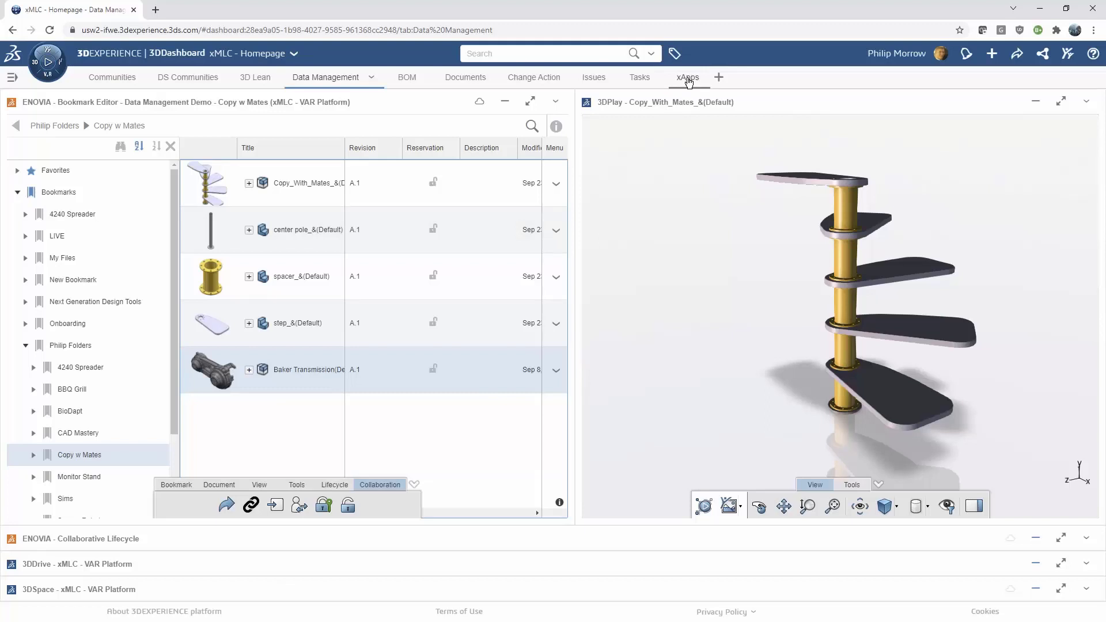
click(688, 80)
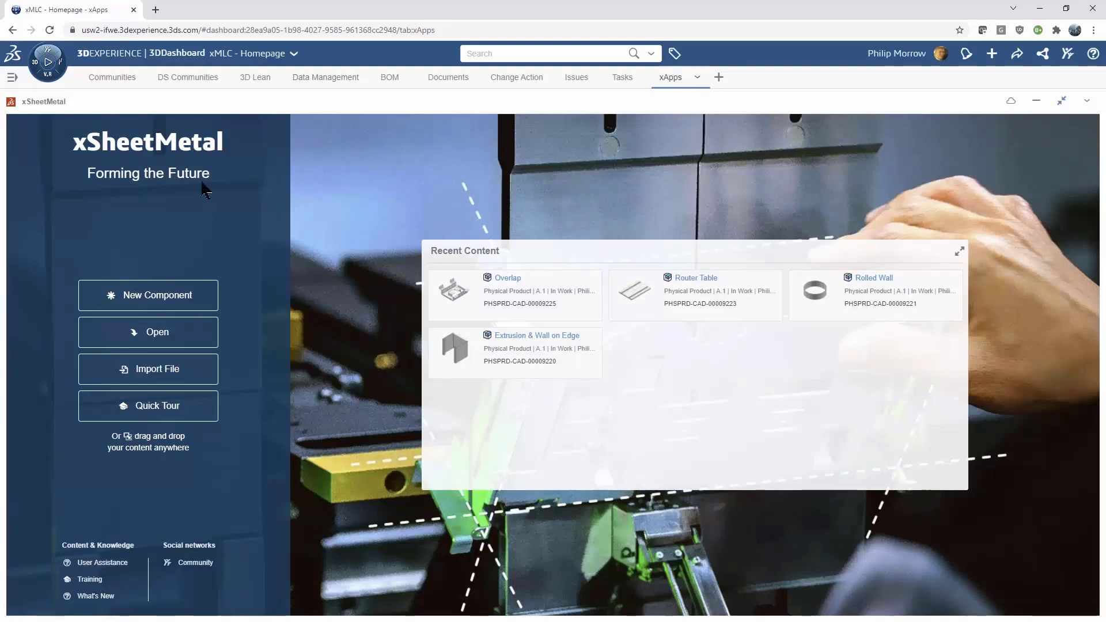
- Open the product picker in xSheetMetal and look through the result list and the Source, Persons and When filter tags
click(175, 343)
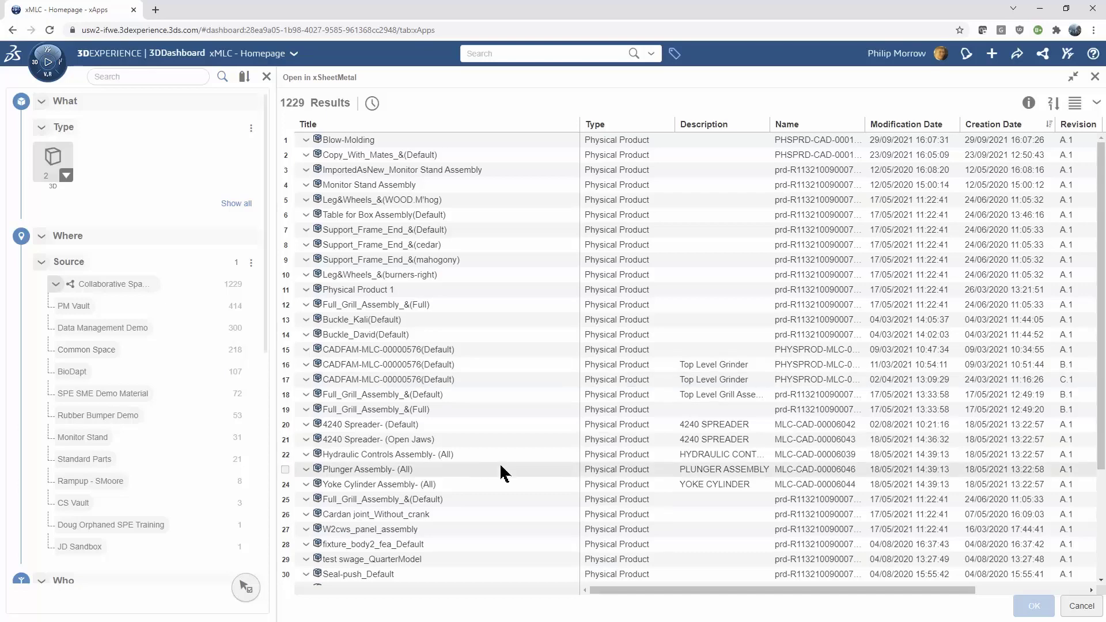
scroll(496, 470, down, 3)
scroll(490, 478, down, 7)
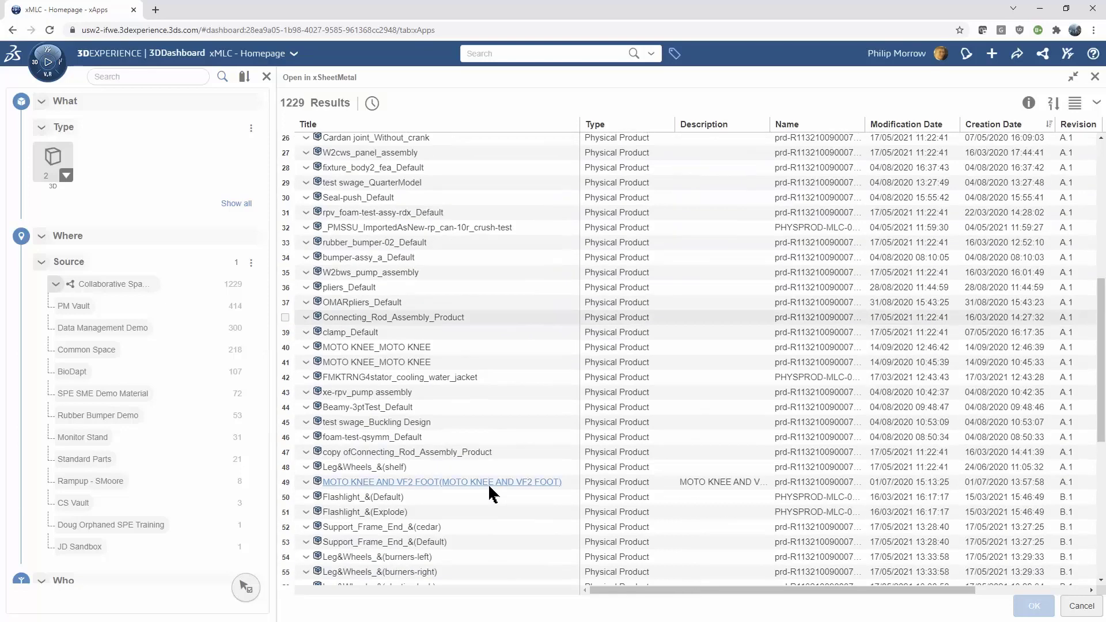
scroll(489, 482, up, 10)
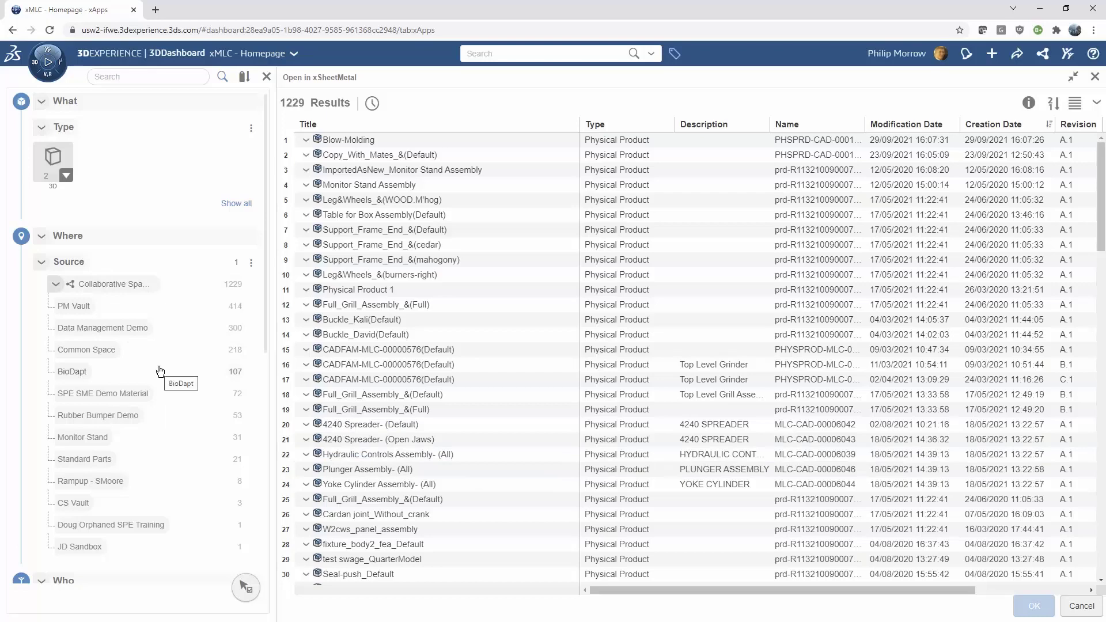
scroll(139, 318, down, 3)
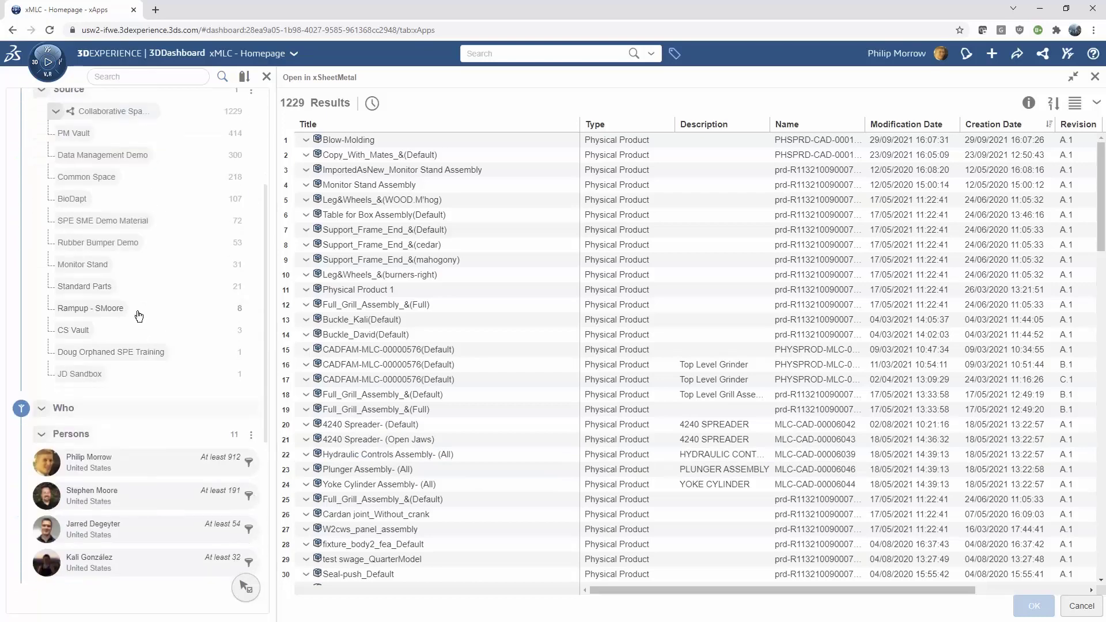
scroll(142, 320, down, 5)
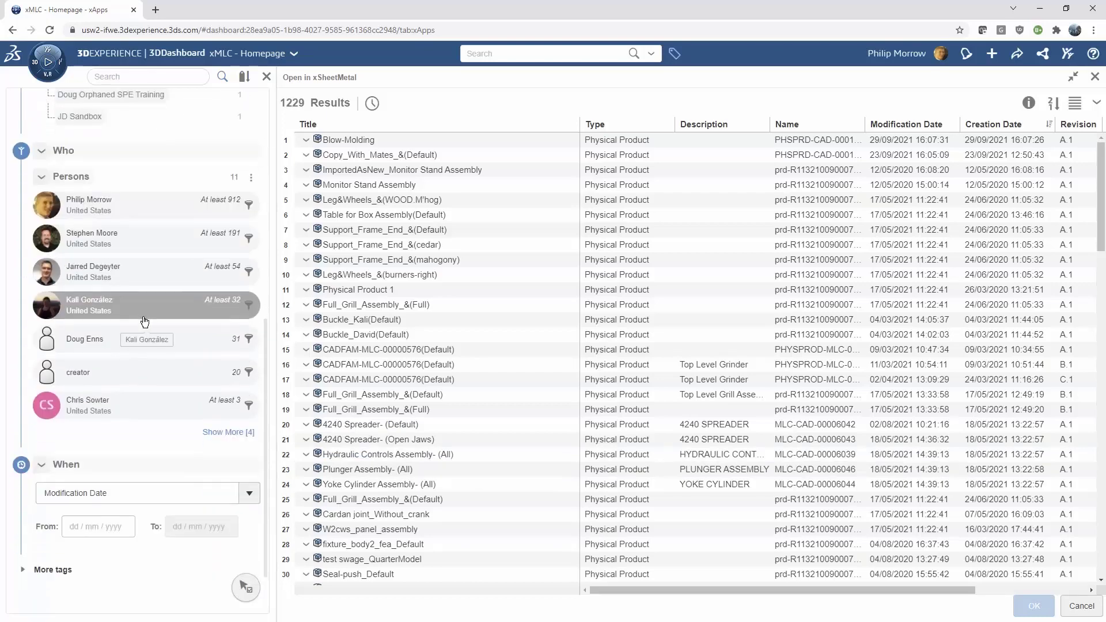
- Expand the additional tags and filter the xSheetMetal results by the CAD Master values 3DEXPERIENCE and SOLIDWORKS
click(46, 570)
scroll(123, 434, down, 7)
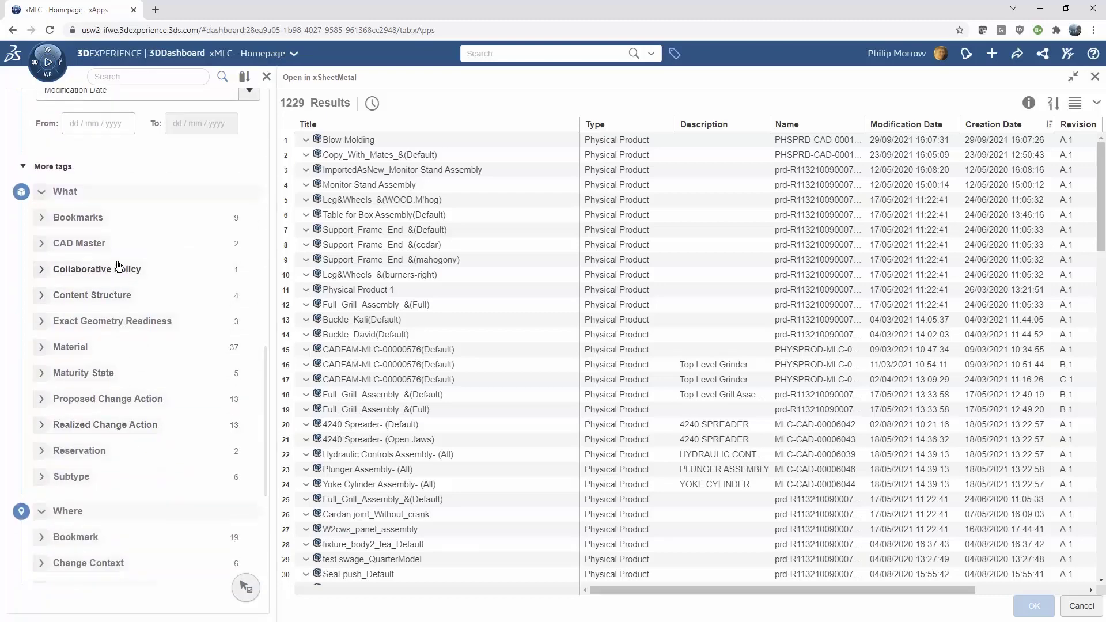
click(43, 246)
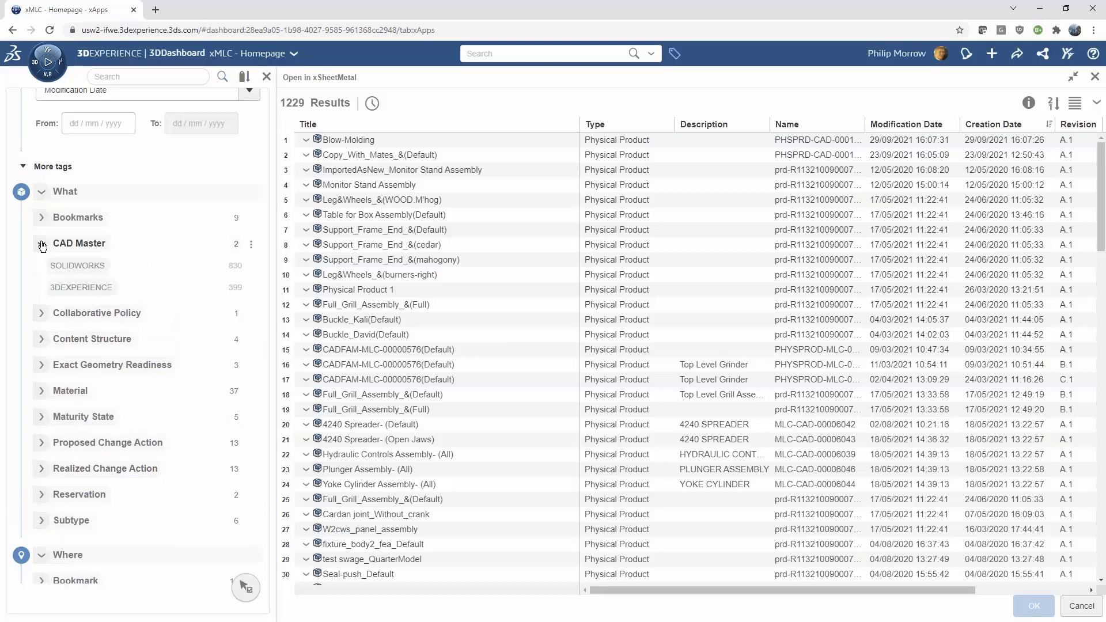
click(89, 291)
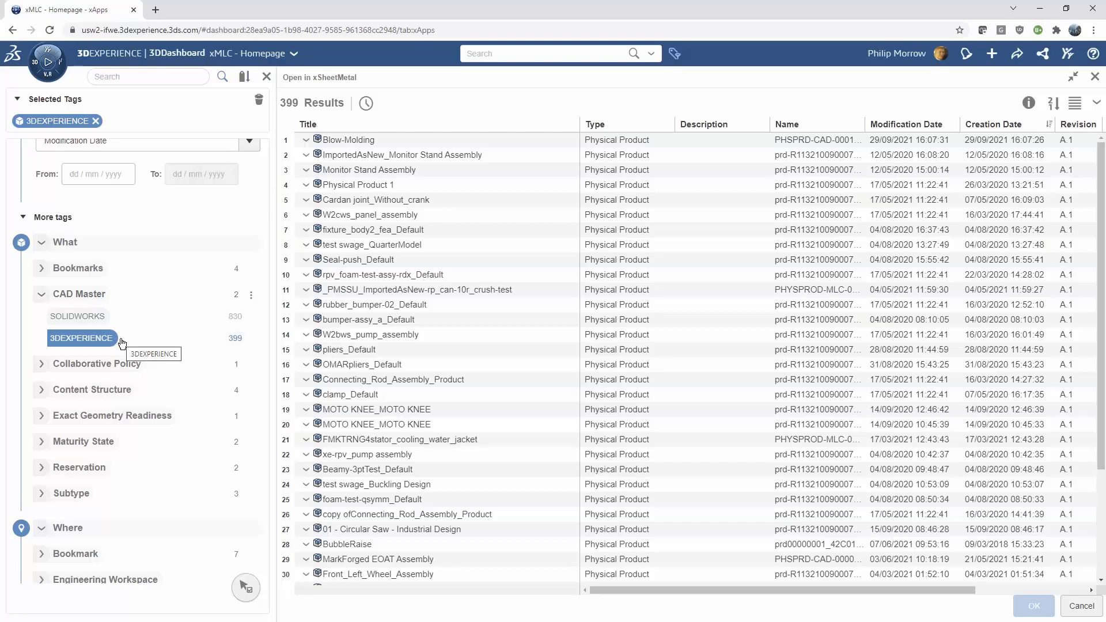
click(100, 329)
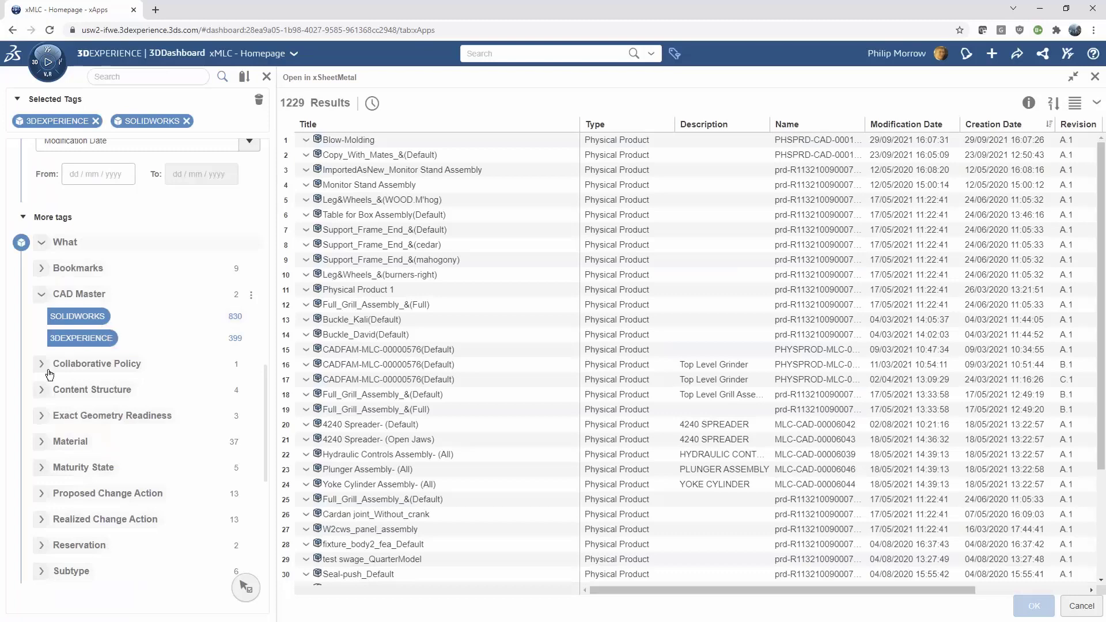
- Expand the Content Structure tags and select the Full_Grill_Assembly_&(Full) product in row 12 for opening in xSheetMetal
click(138, 389)
scroll(146, 374, down, 1)
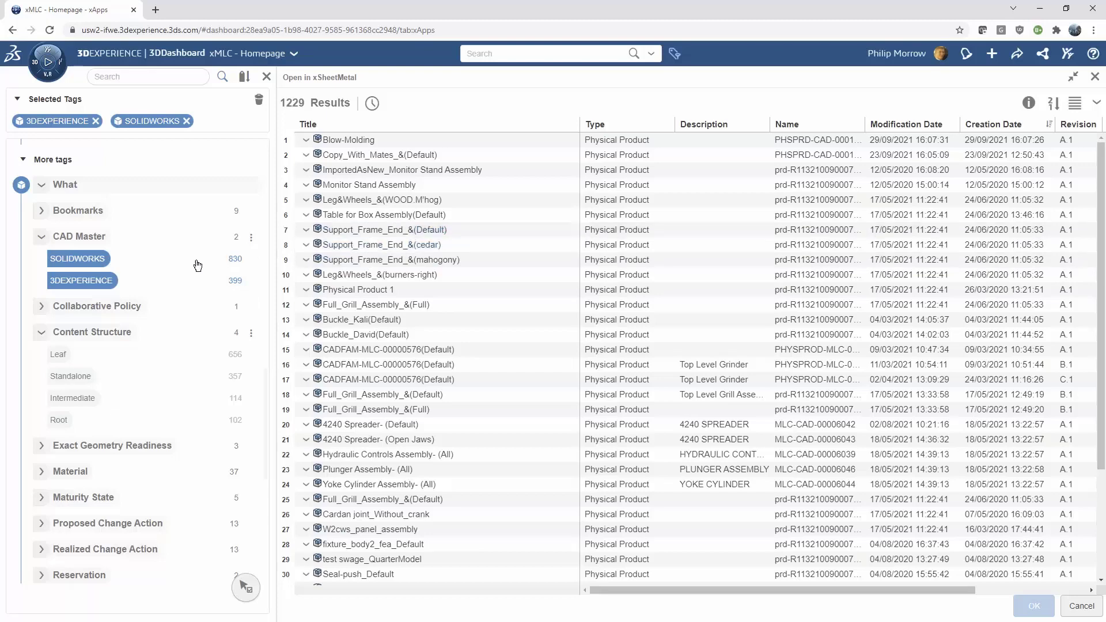
click(531, 303)
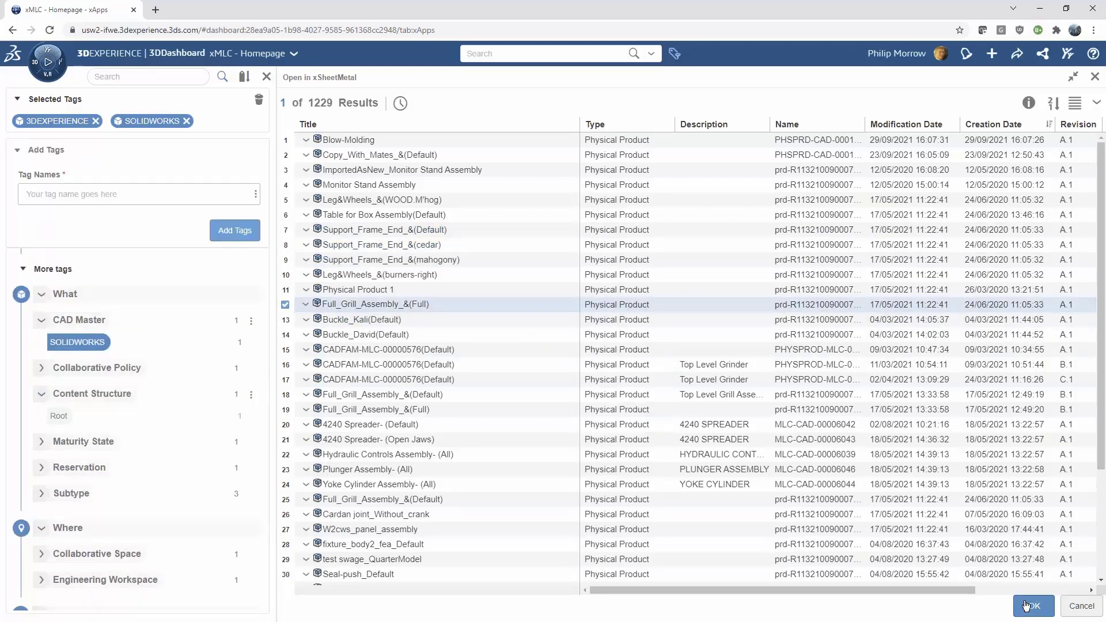
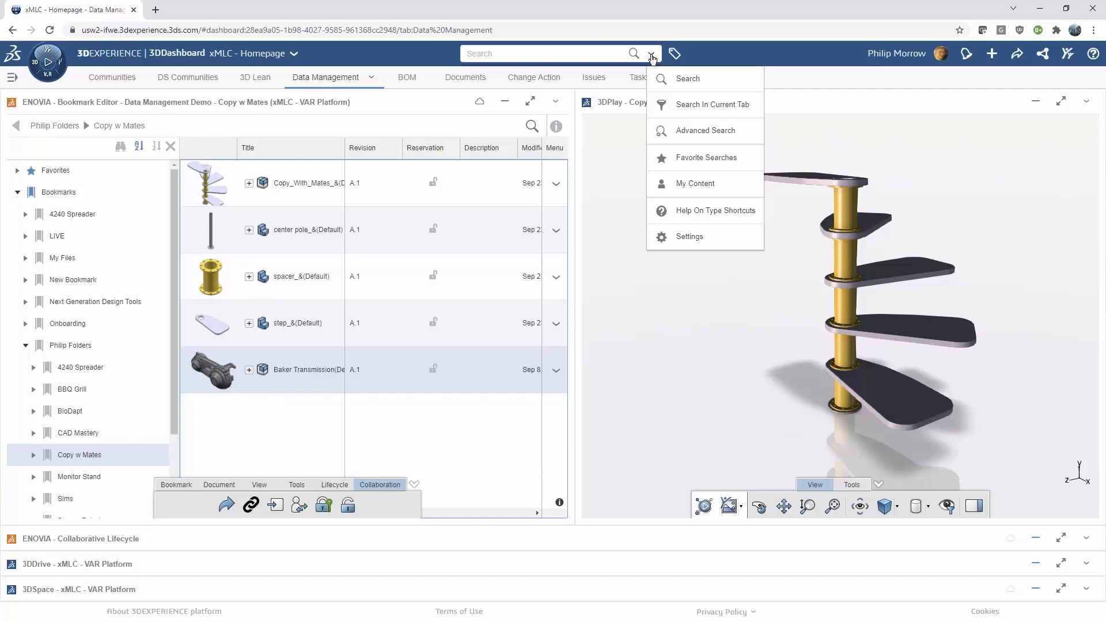
- Search the platform for baker, and replace that search with one for sldasm
click(576, 53)
click(540, 81)
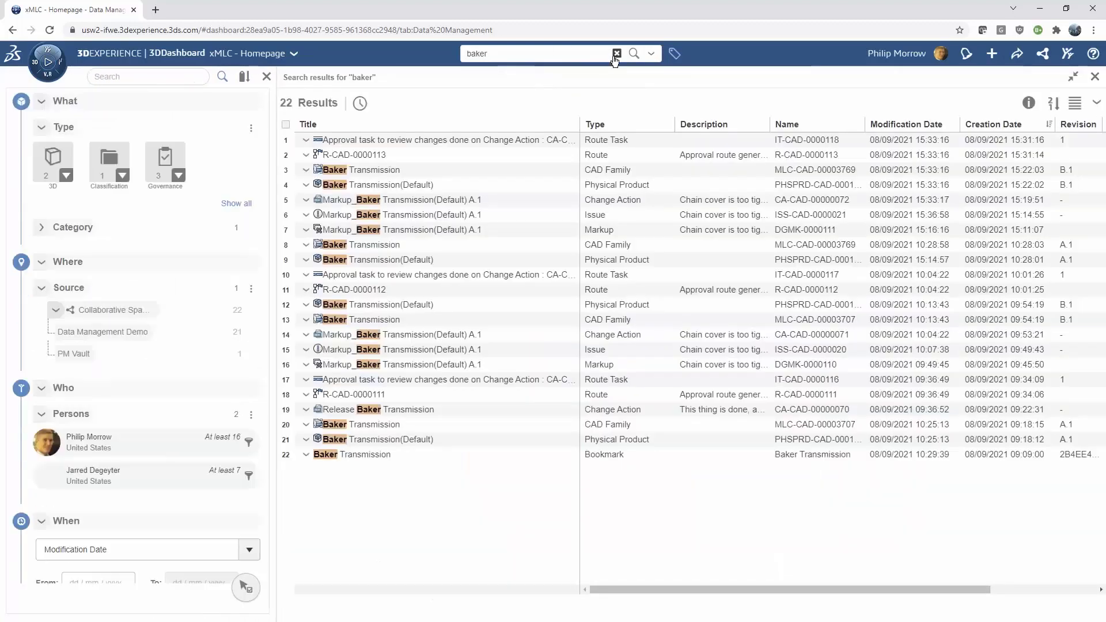
click(617, 53)
click(585, 53)
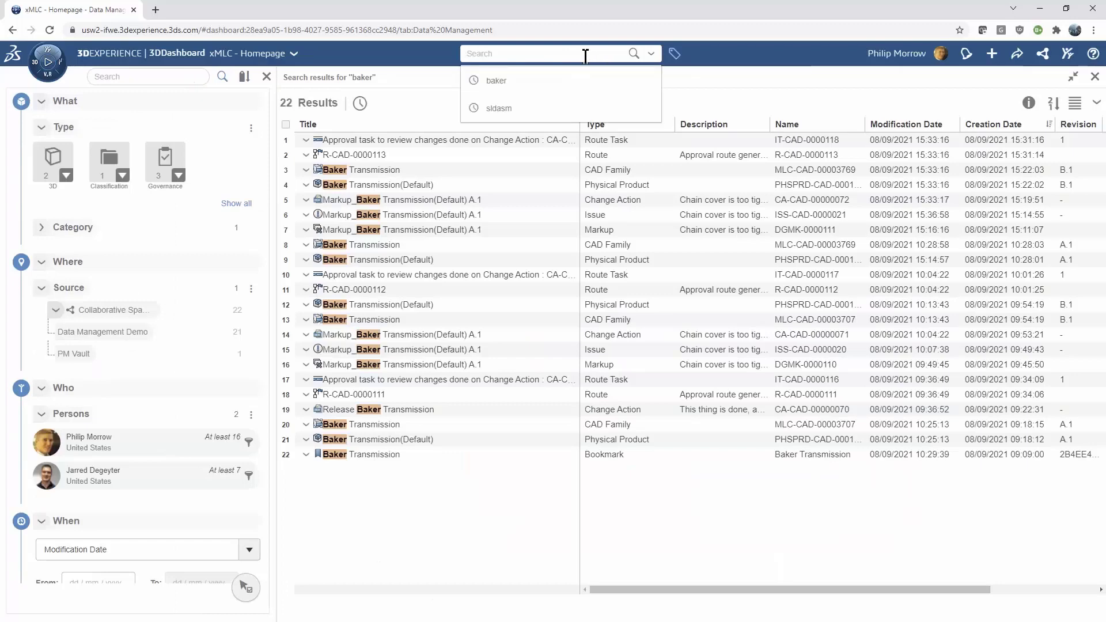
text(sldasm)
key(Return)
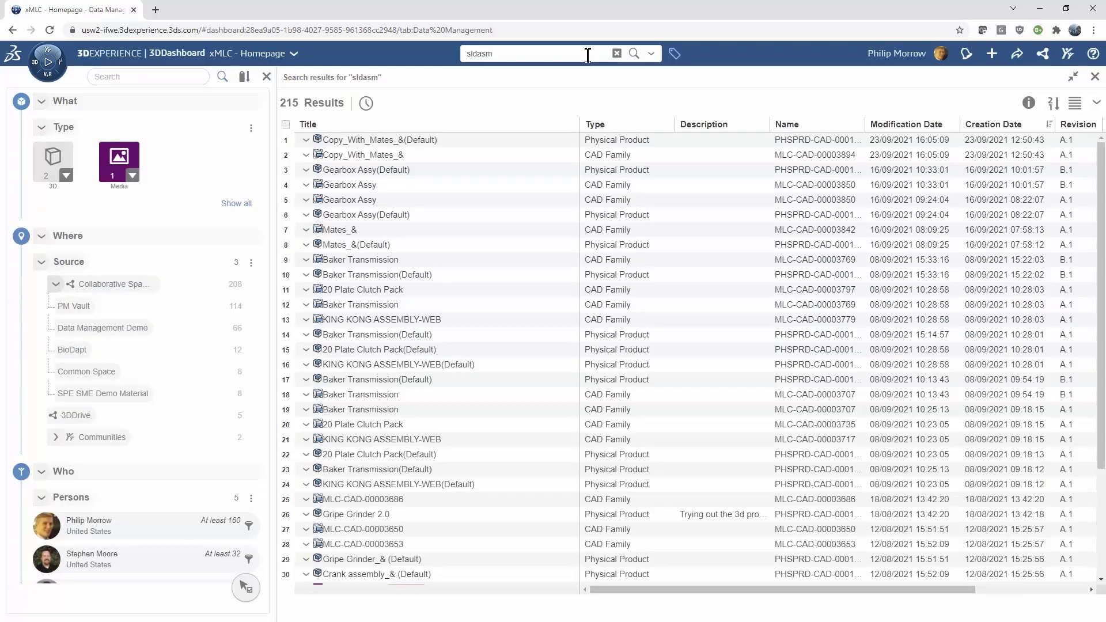
- Clear the search and look up slda in the predefined query type shortcuts, closing the list after viewing
click(616, 53)
click(651, 53)
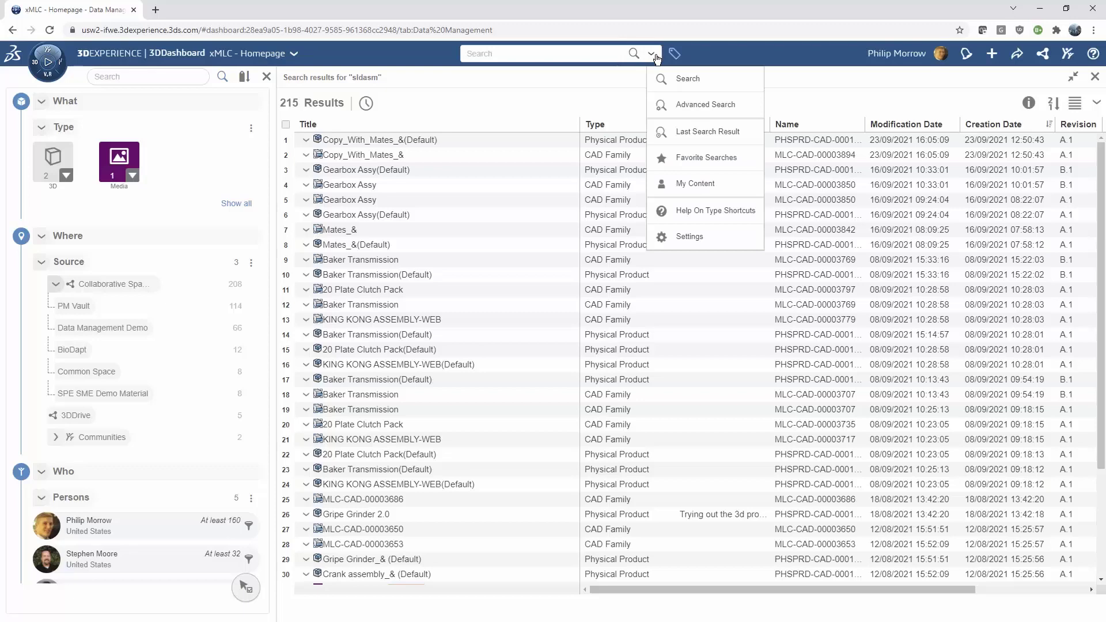
click(679, 212)
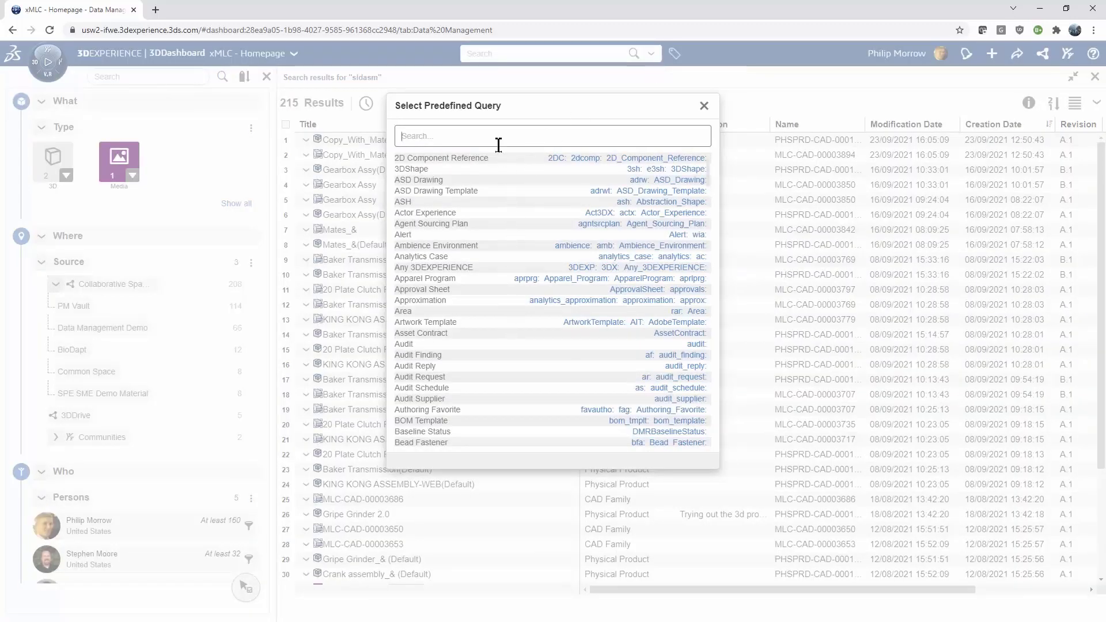
text(slda)
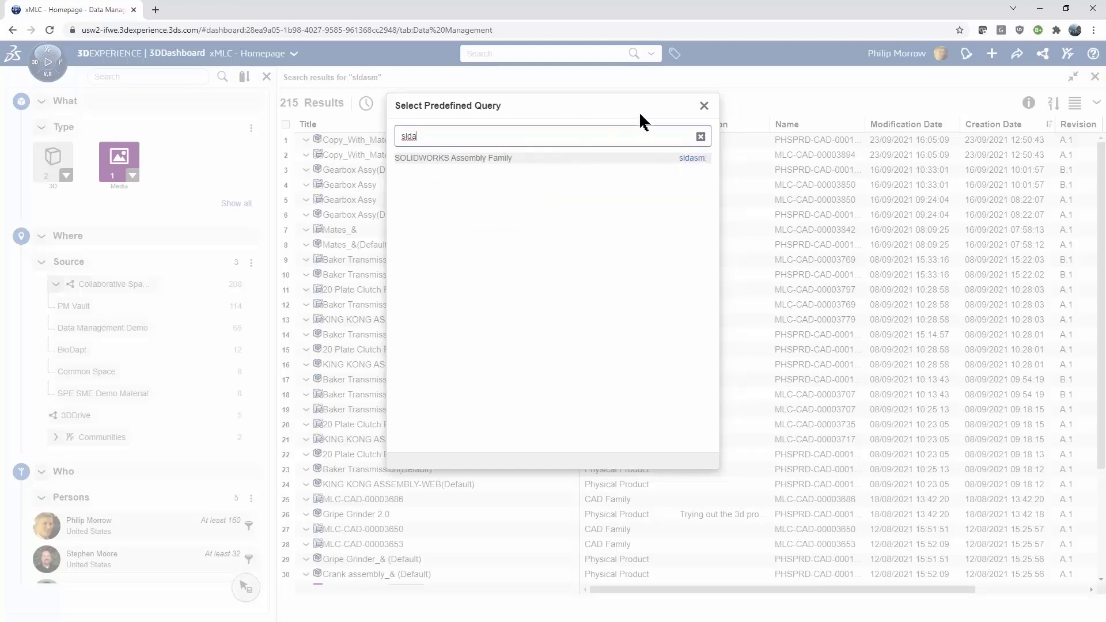
click(704, 107)
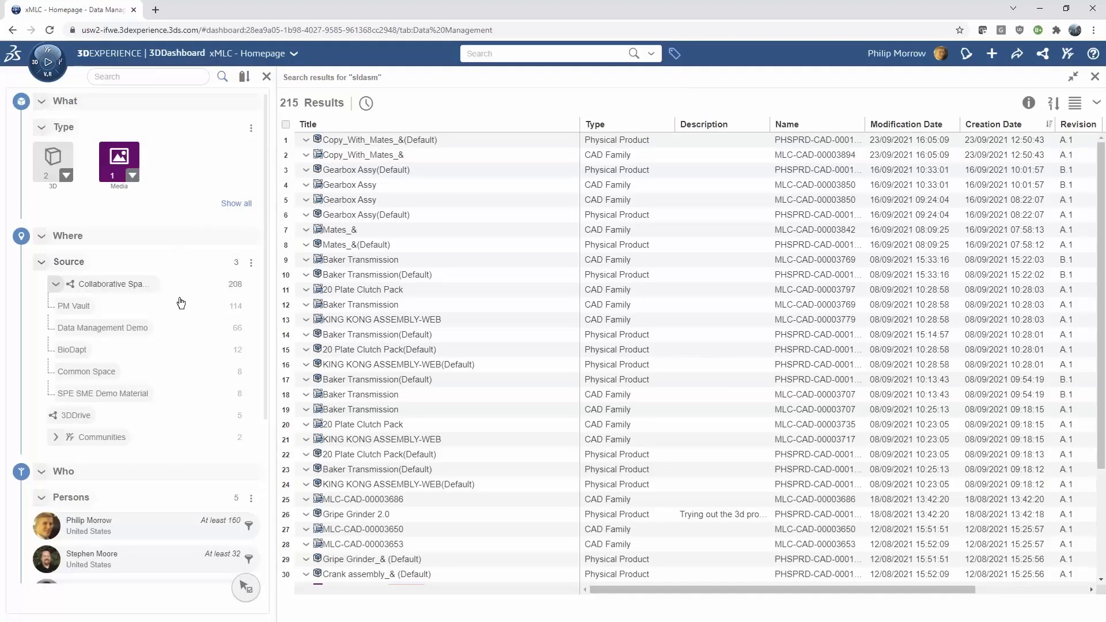
- Search the platform for physics
click(567, 51)
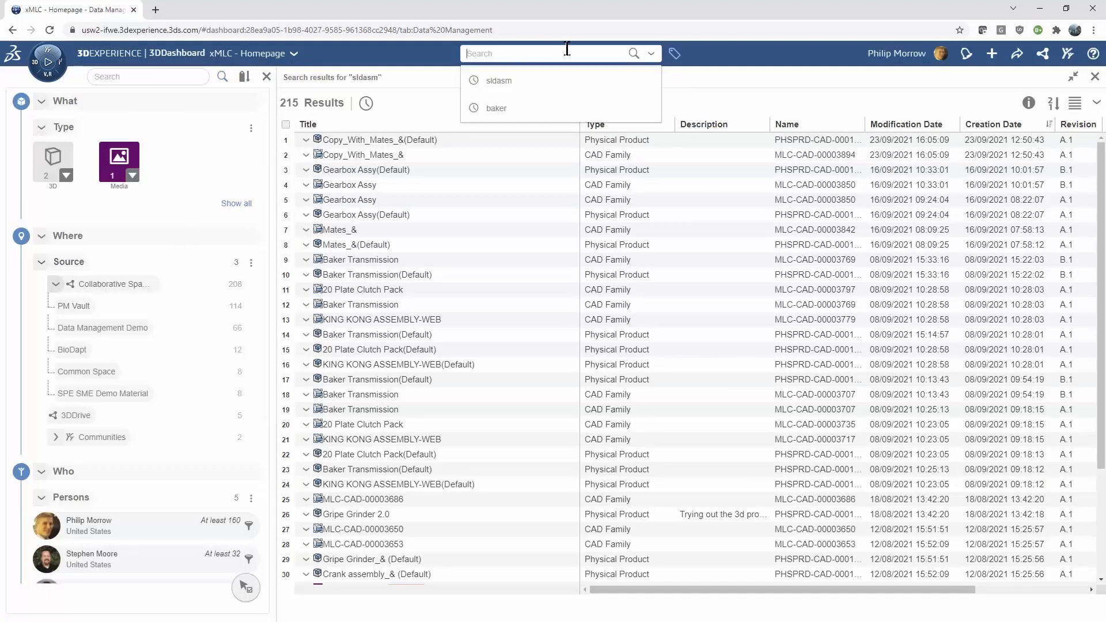
text(physics)
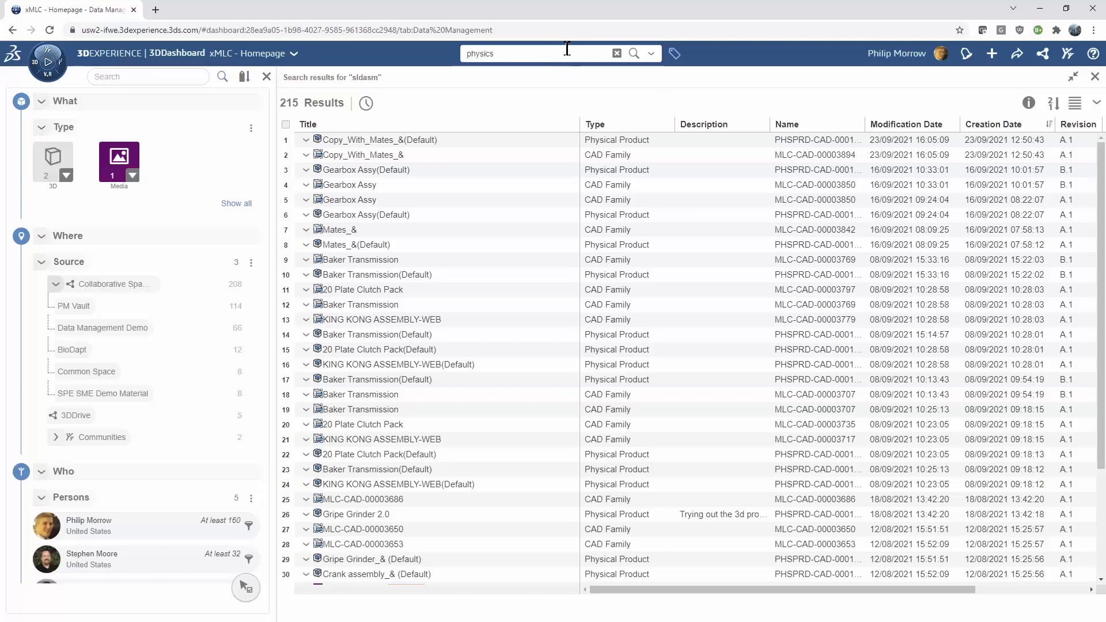
key(Return)
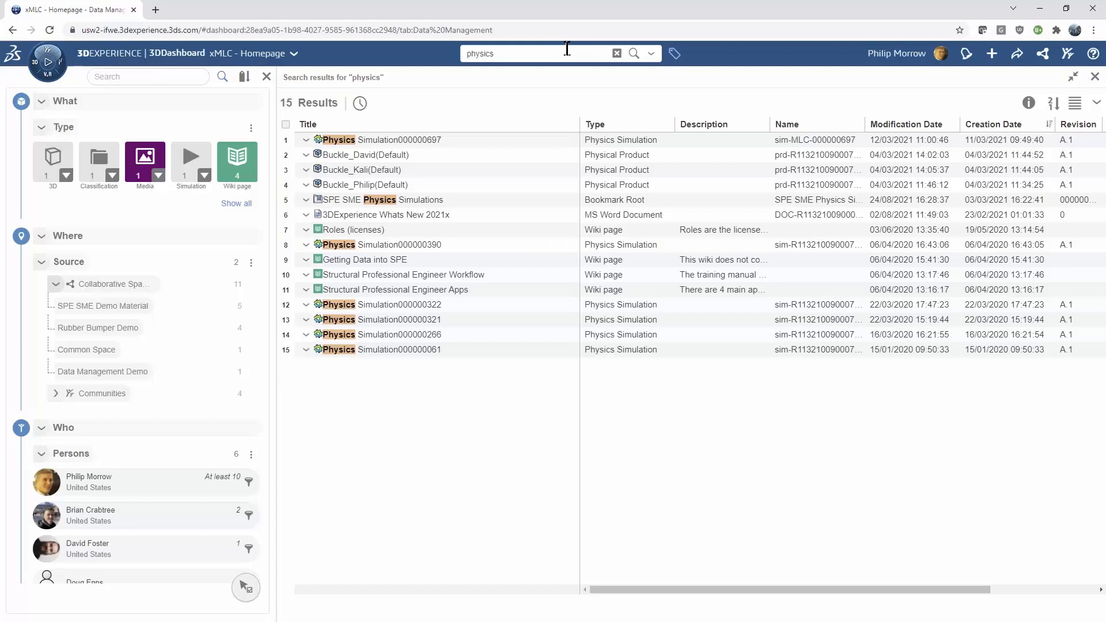
- Clear the physics search, list My Content instead and look over its source tags
click(617, 53)
click(650, 53)
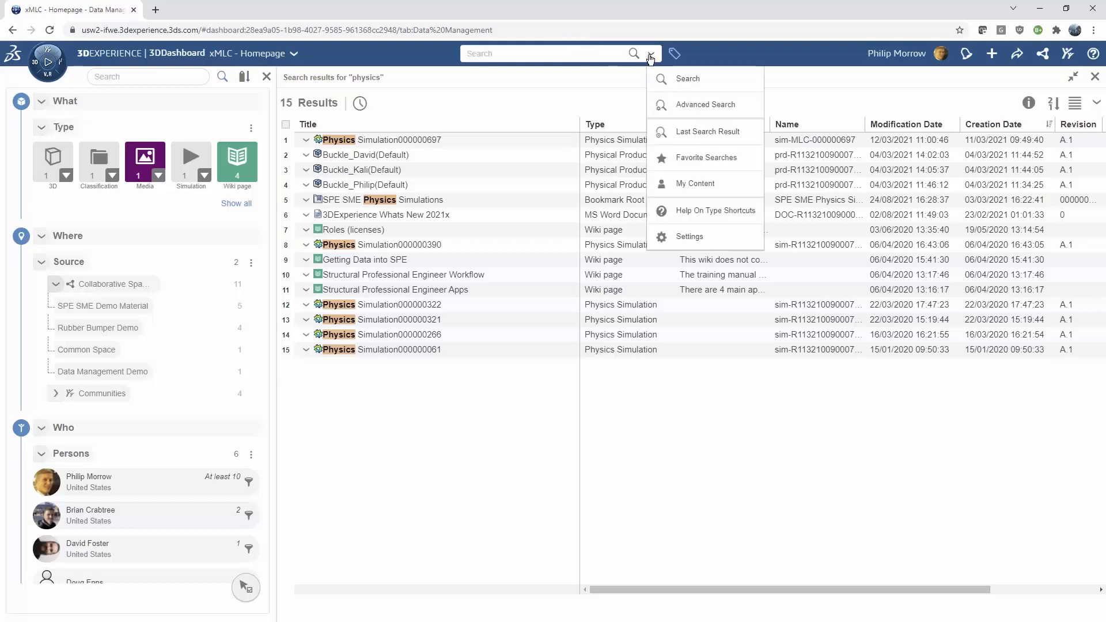
click(702, 190)
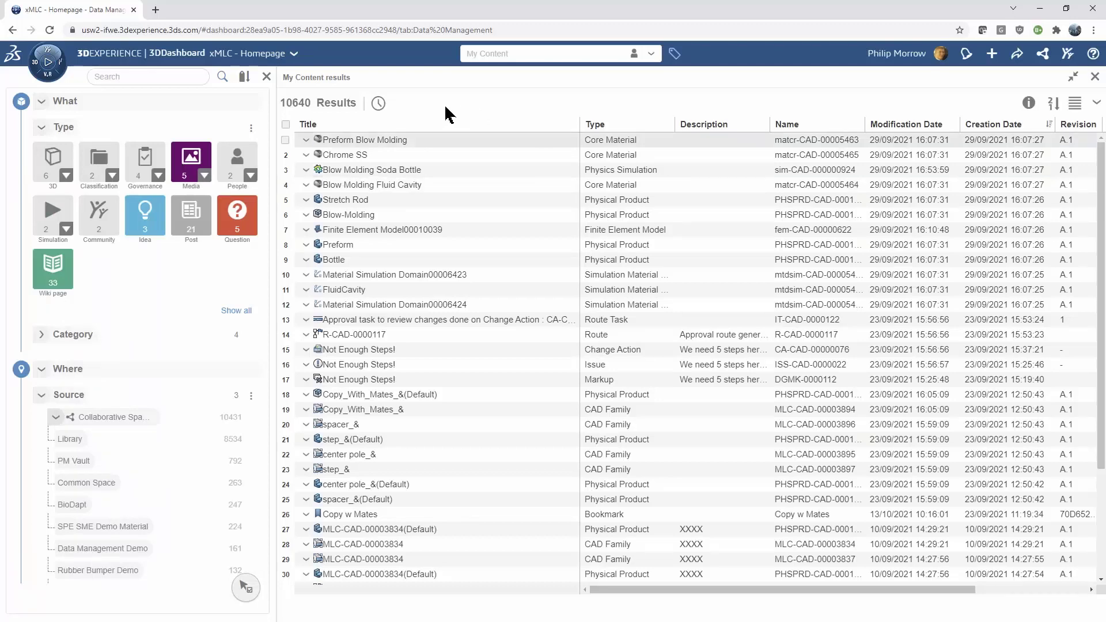
scroll(156, 514, down, 2)
scroll(157, 514, up, 2)
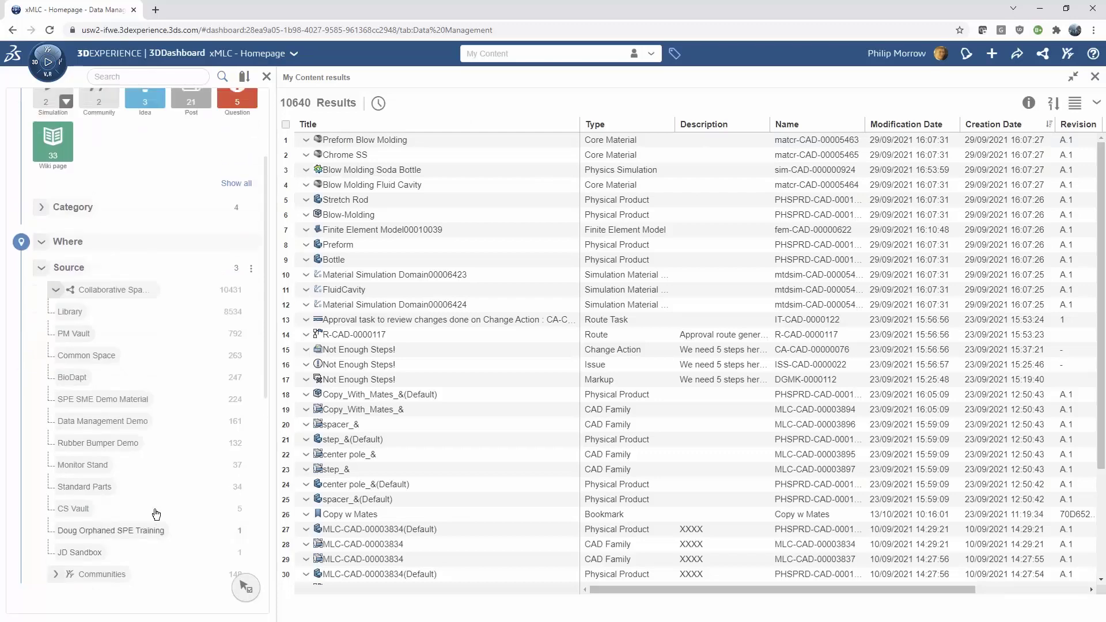
- Find the simulation tags and filter the My Content results by the Physics Simulation type
click(163, 76)
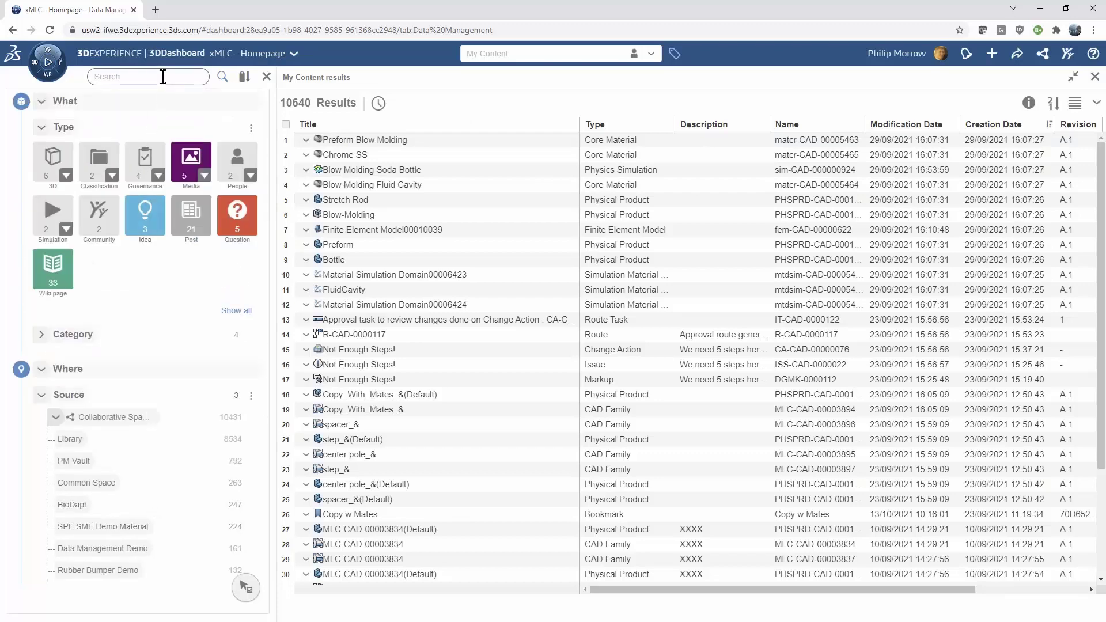
text(simulation)
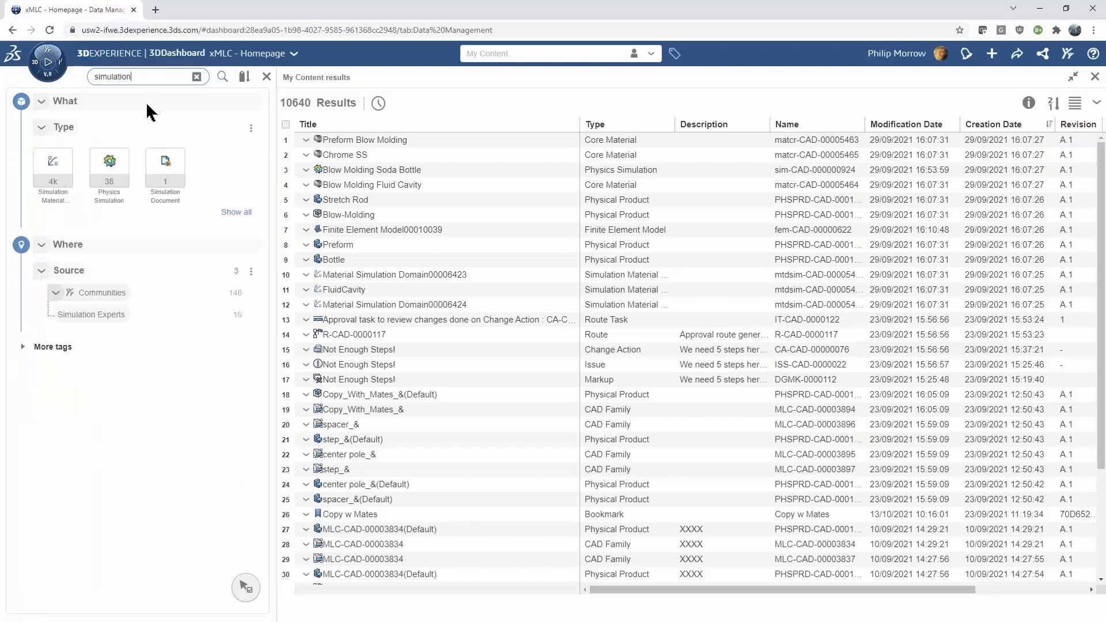
click(109, 165)
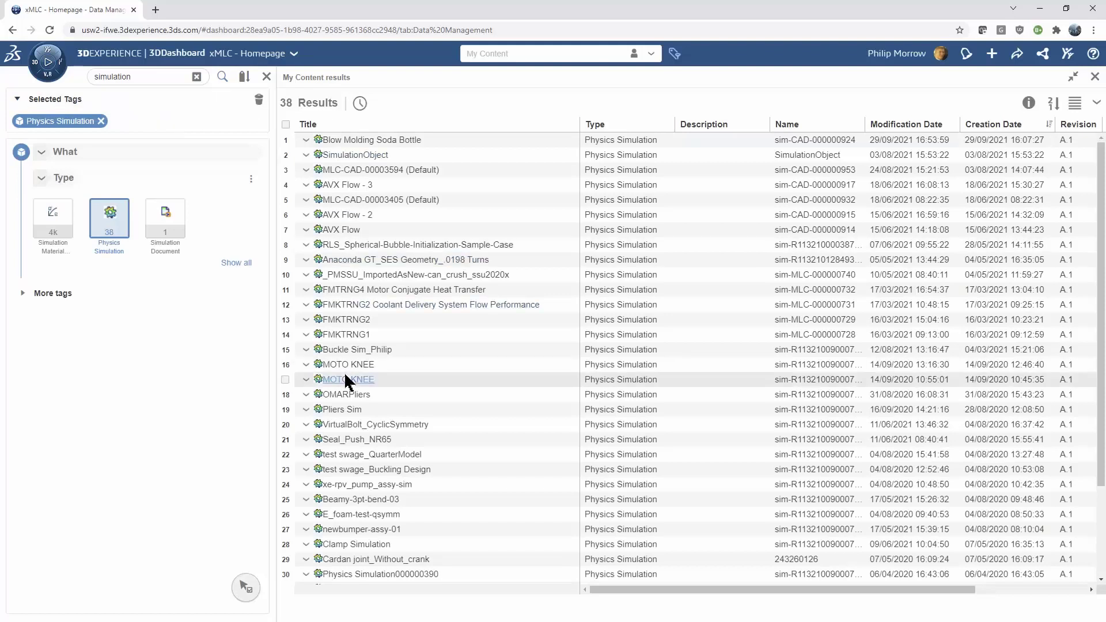
- Pin the filtered My Content results to the Data Management tab of the xMLC - Homepage dashboard and hide the tag filters
click(1096, 102)
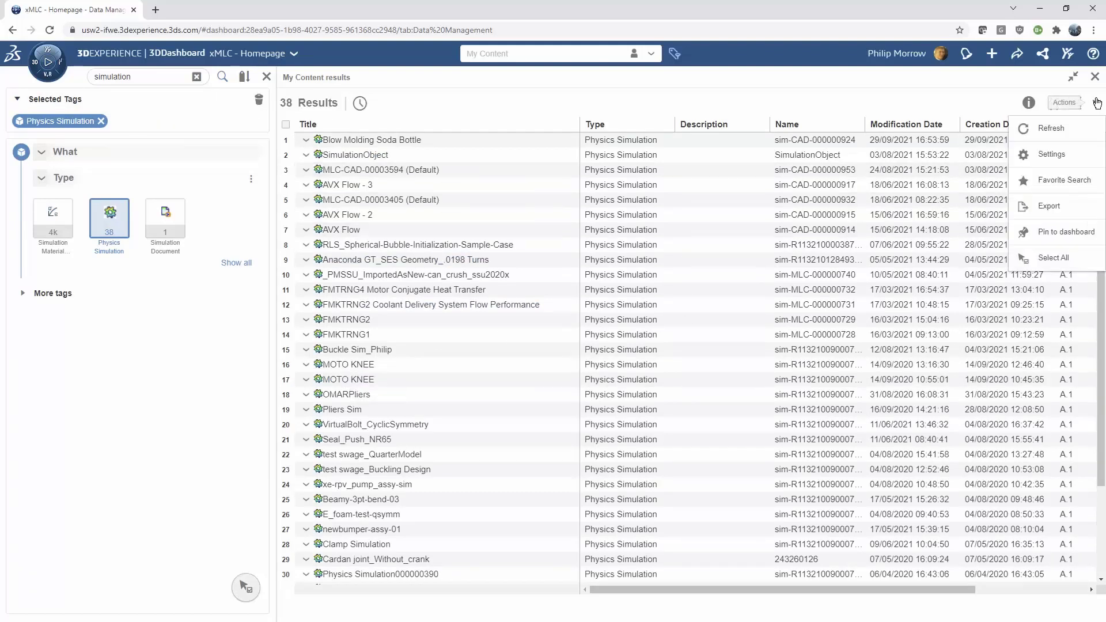
click(1063, 232)
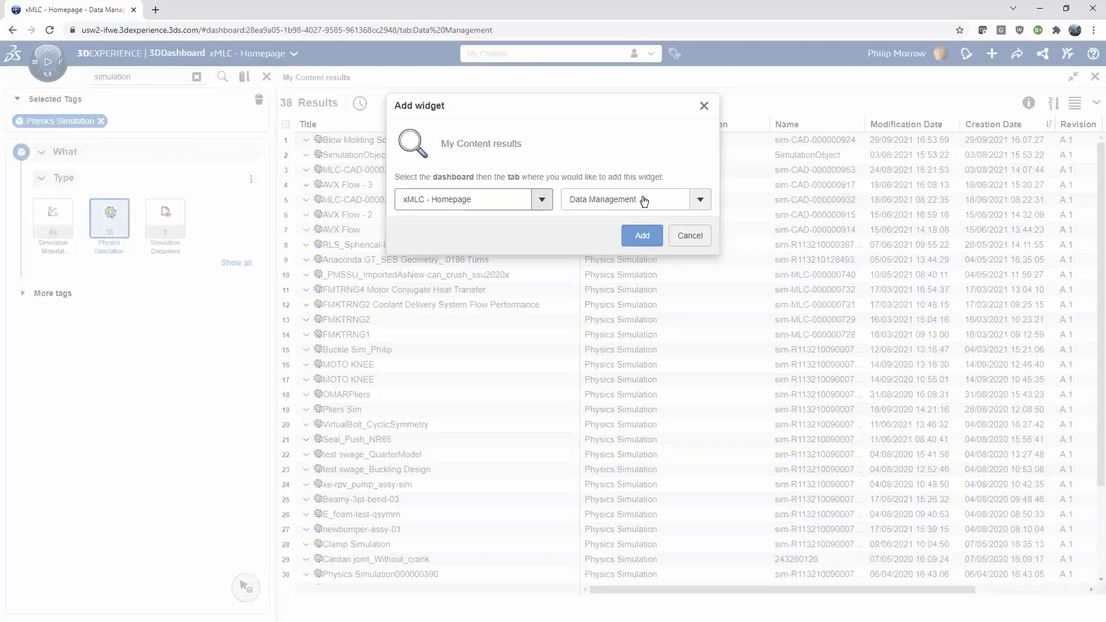
click(643, 236)
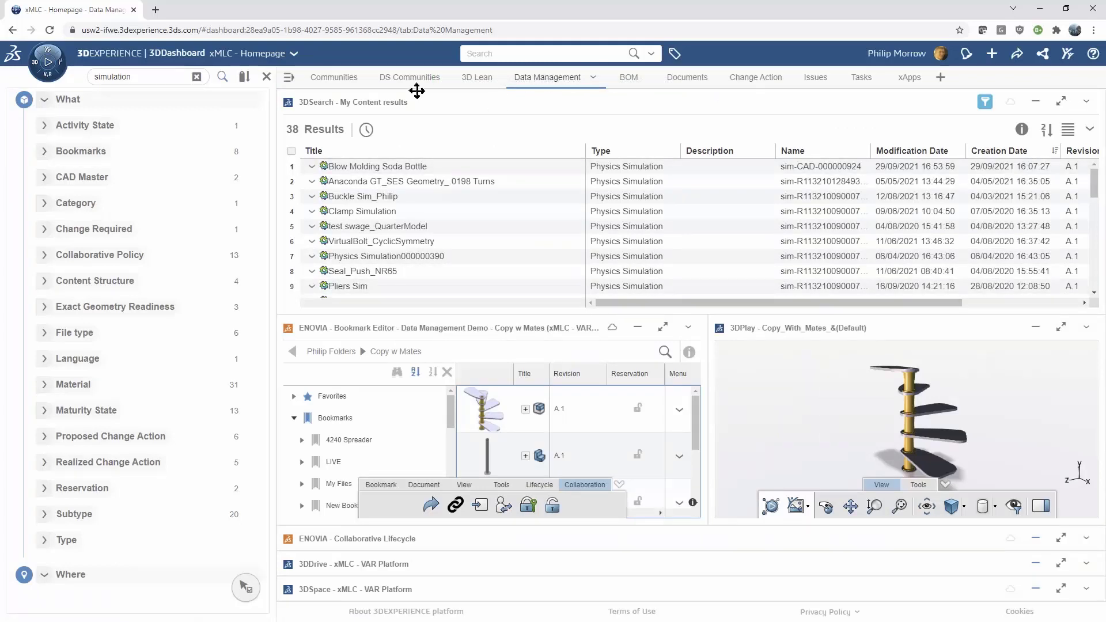
click(267, 77)
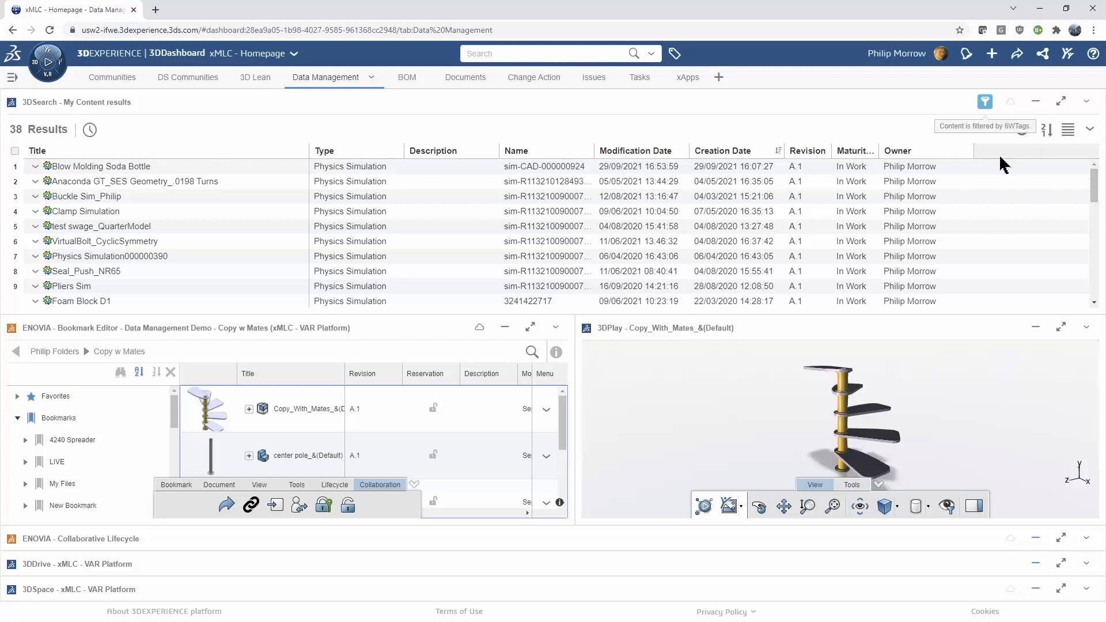
- Maximize the 3DSpace widget and look through the contents of the PM Vault collaborative space
click(1063, 589)
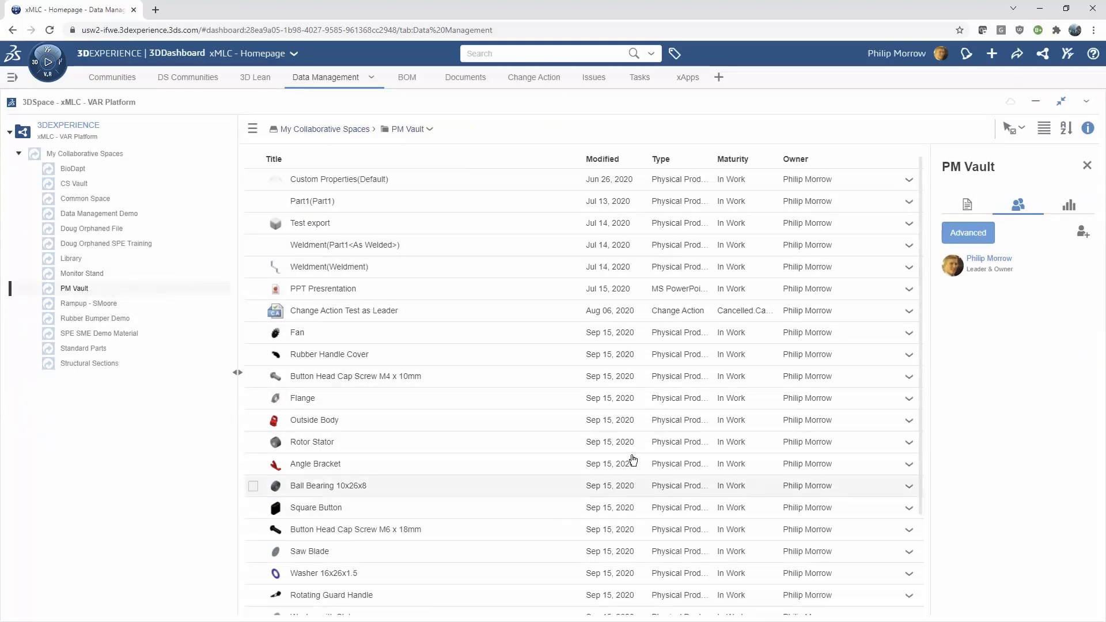
scroll(632, 455, down, 2)
scroll(632, 445, up, 2)
scroll(616, 340, down, 2)
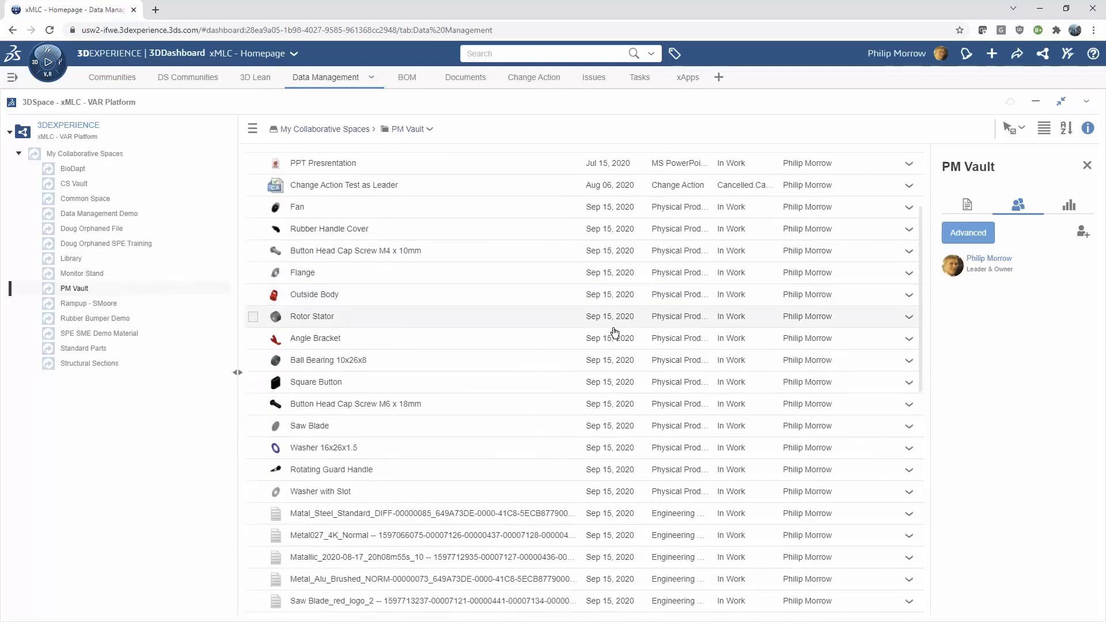
scroll(607, 365, down, 10)
scroll(609, 371, up, 12)
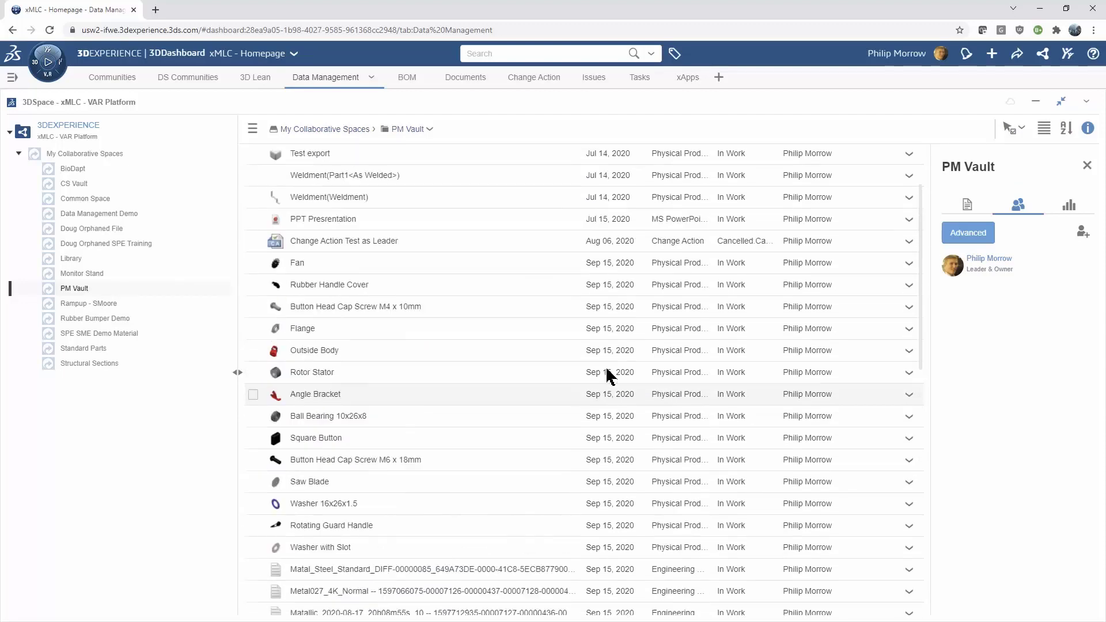
scroll(608, 374, up, 3)
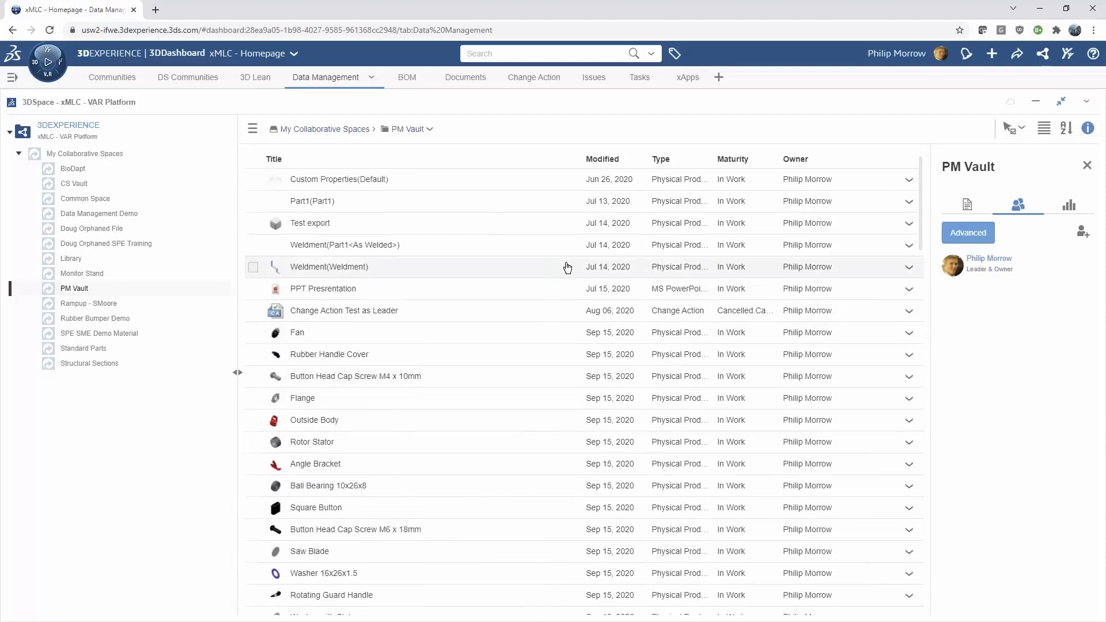
- Switch the search scope to Search In Current Tab and search the Data Management content for sldasm
click(652, 55)
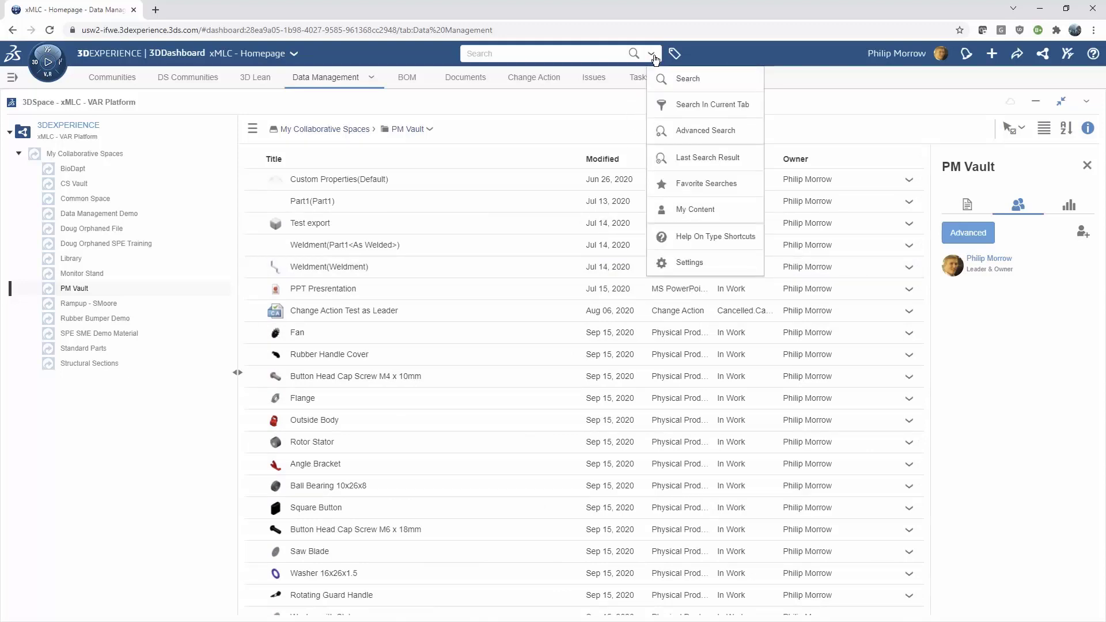
click(709, 115)
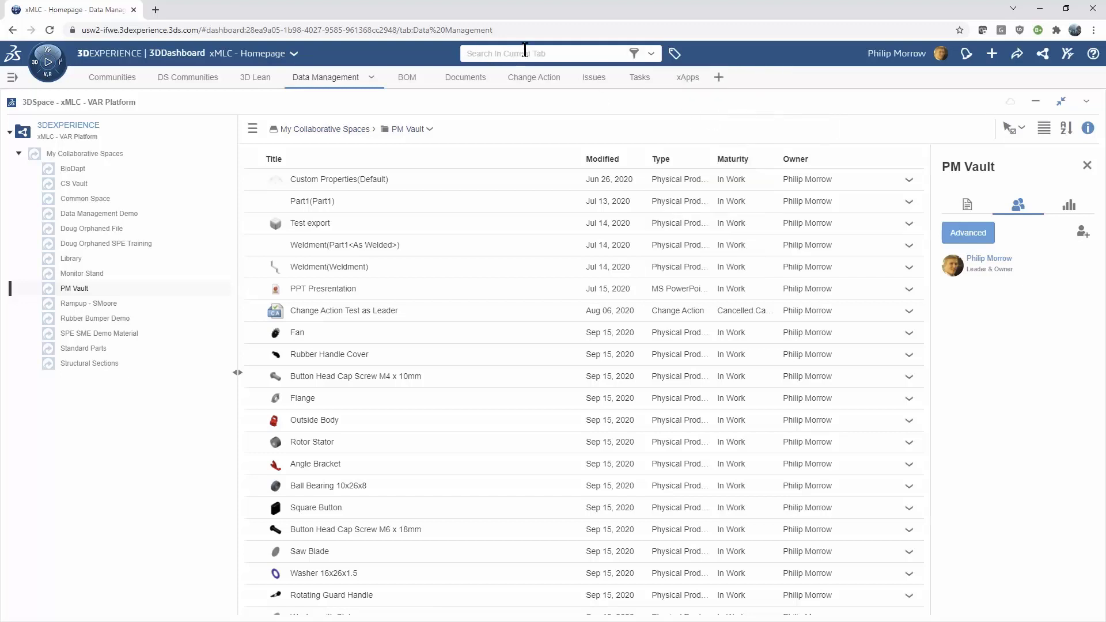
click(563, 56)
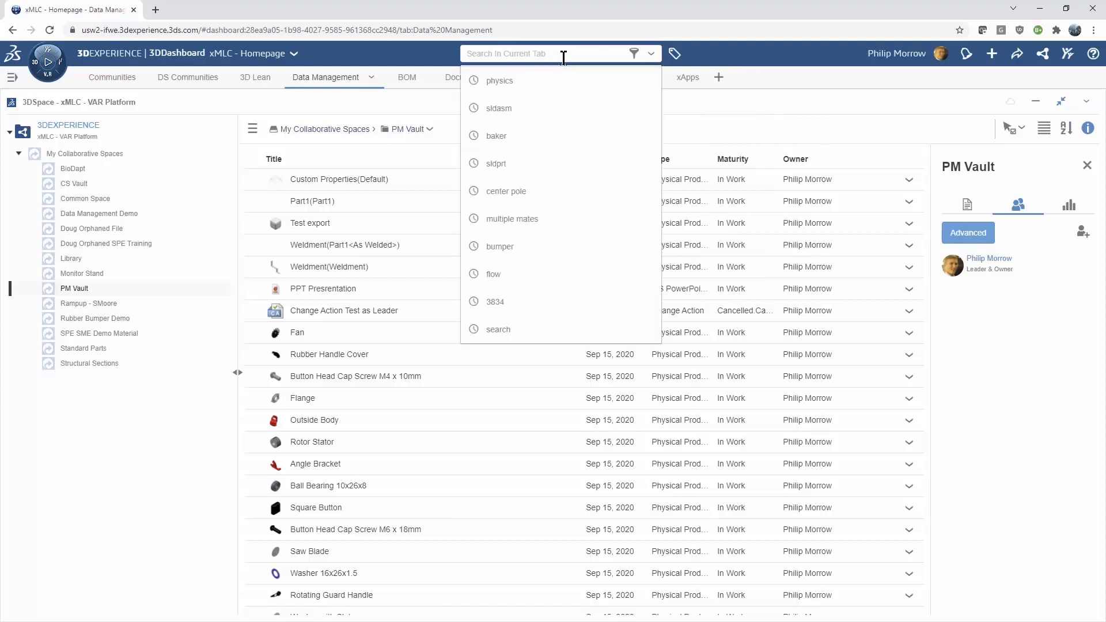
text(sldasm)
key(Return)
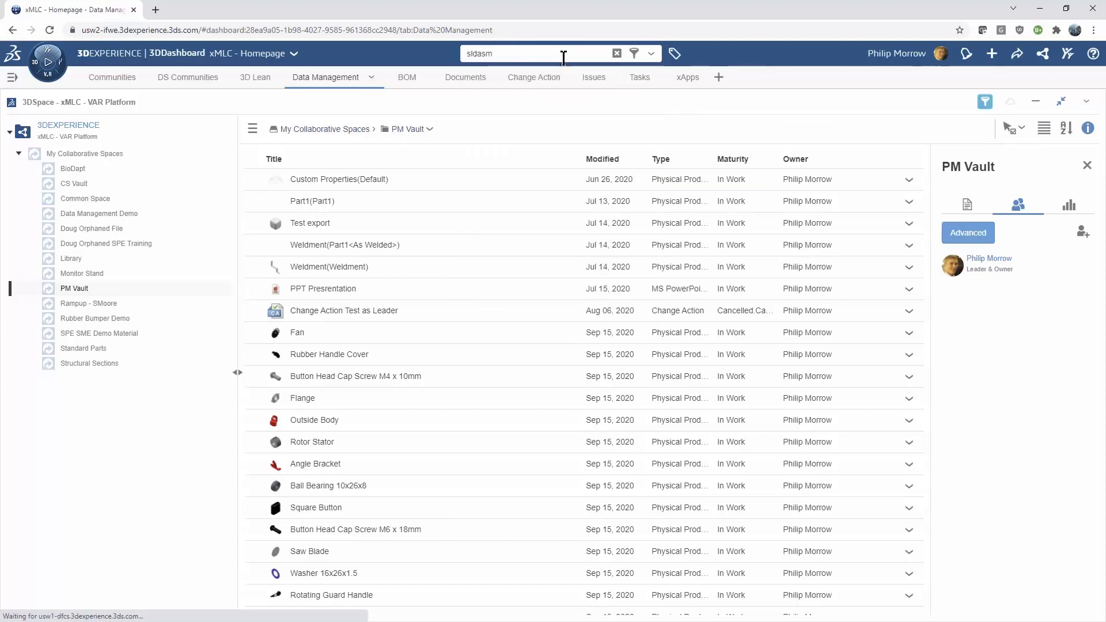